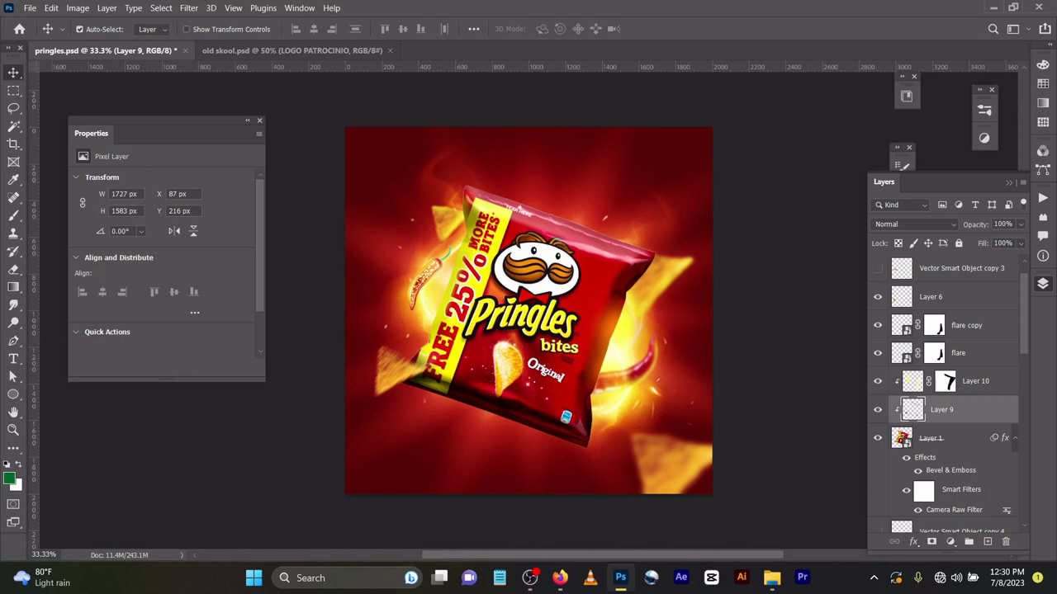
Inspect the Color Overlay settings and overlay colour of the background layer Layer 0.
{"action": "scroll", "coordinate": [950, 392], "scroll_direction": "down", "scroll_amount": 10}
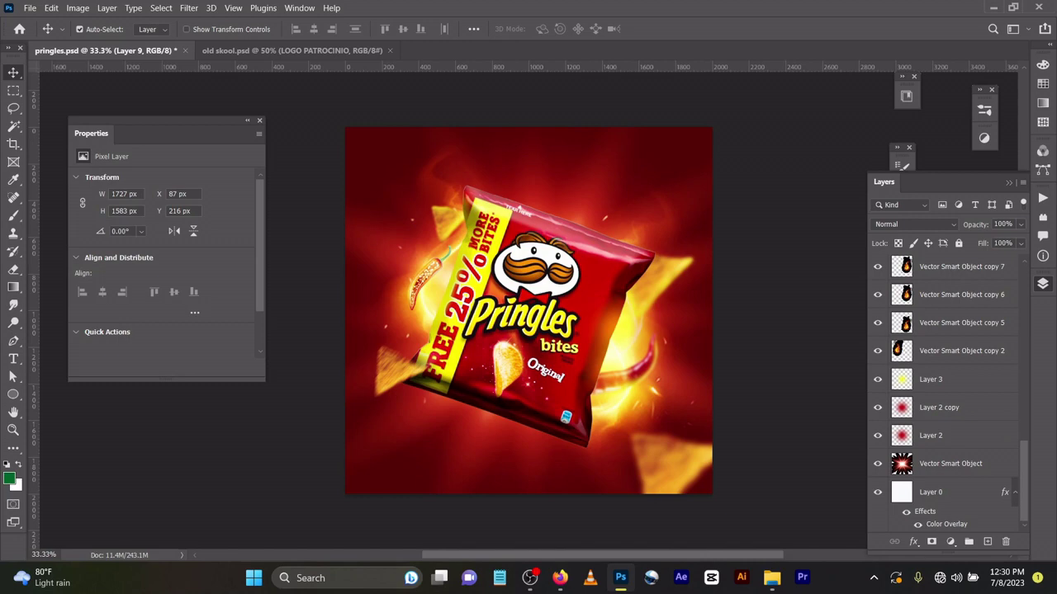
{"action": "left_click", "coordinate": [958, 492]}
{"action": "double_click", "coordinate": [946, 525]}
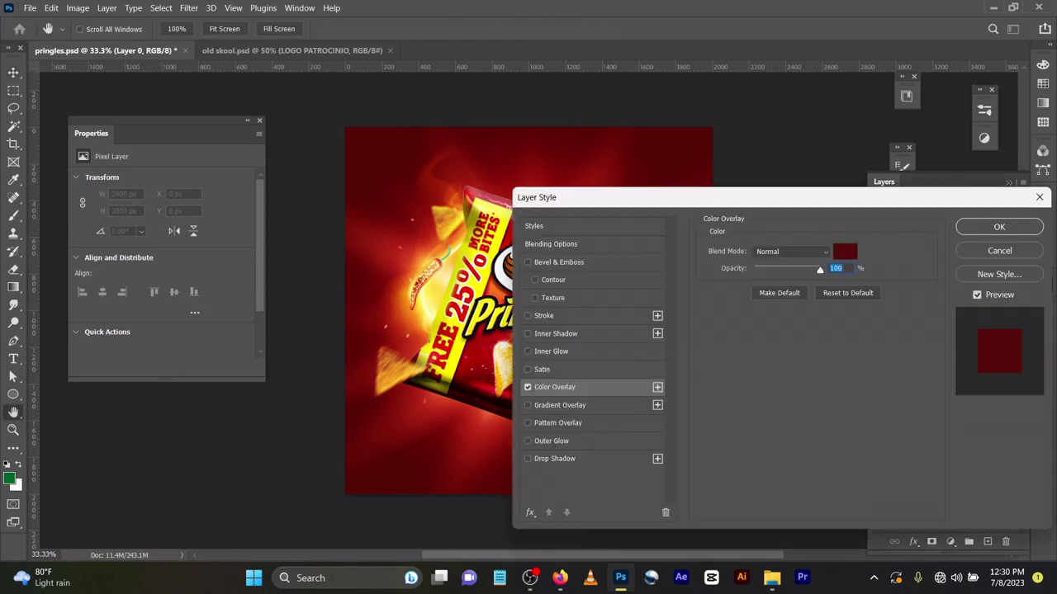
{"action": "left_click", "coordinate": [845, 251]}
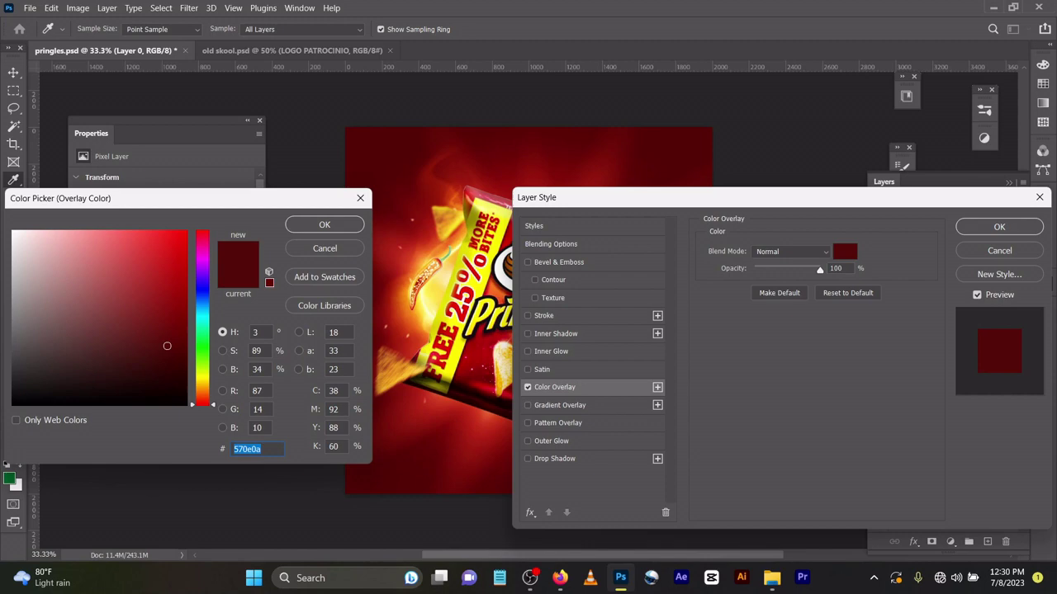
{"action": "key", "text": "Return"}
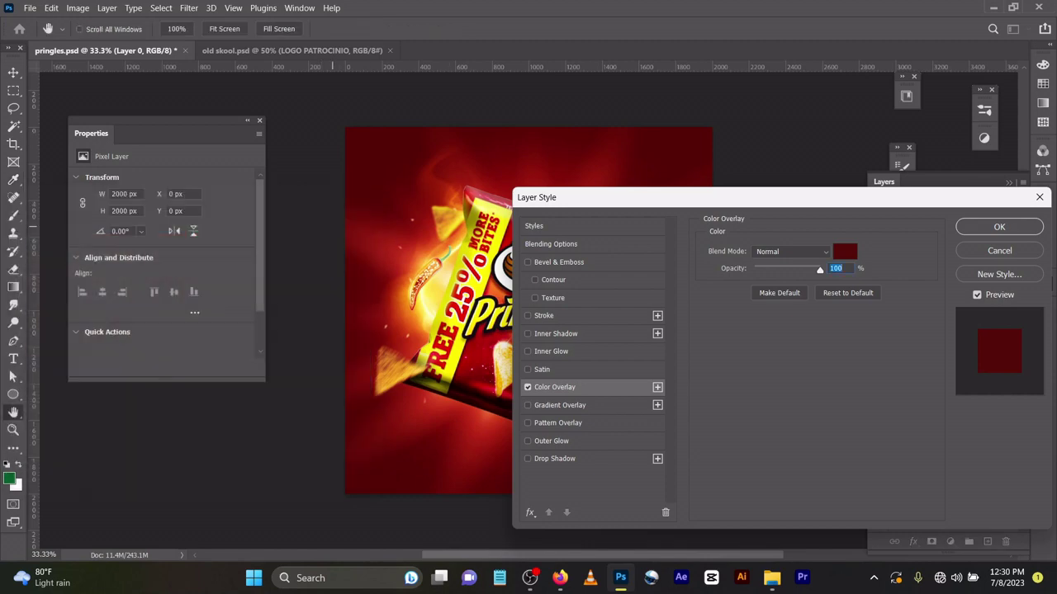
{"action": "key", "text": "Return"}
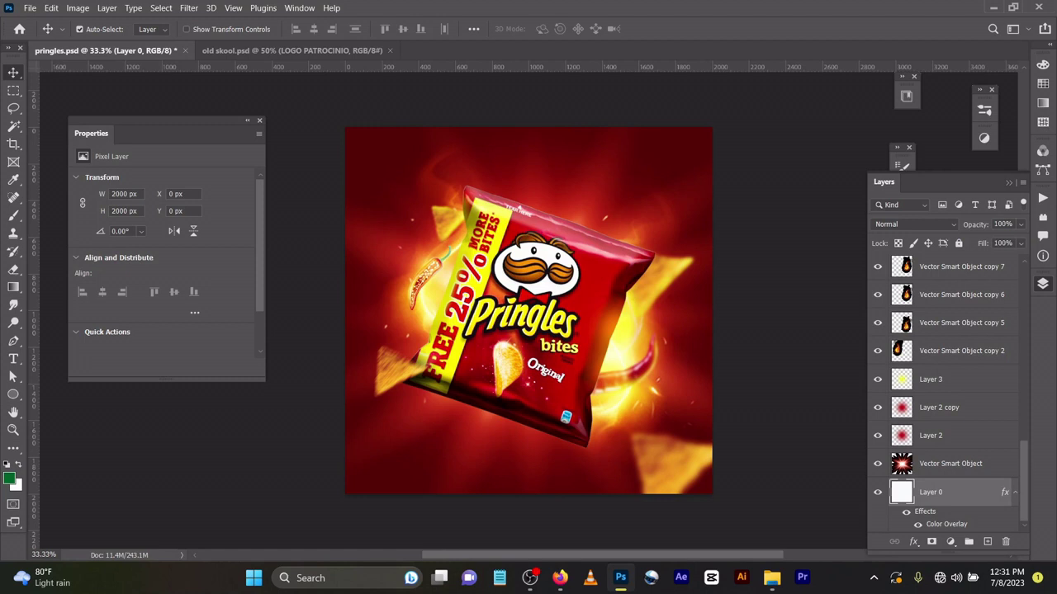
Hide the Color Overlay effect of Layer 0 and add a new empty layer above it.
{"action": "left_click", "coordinate": [918, 524]}
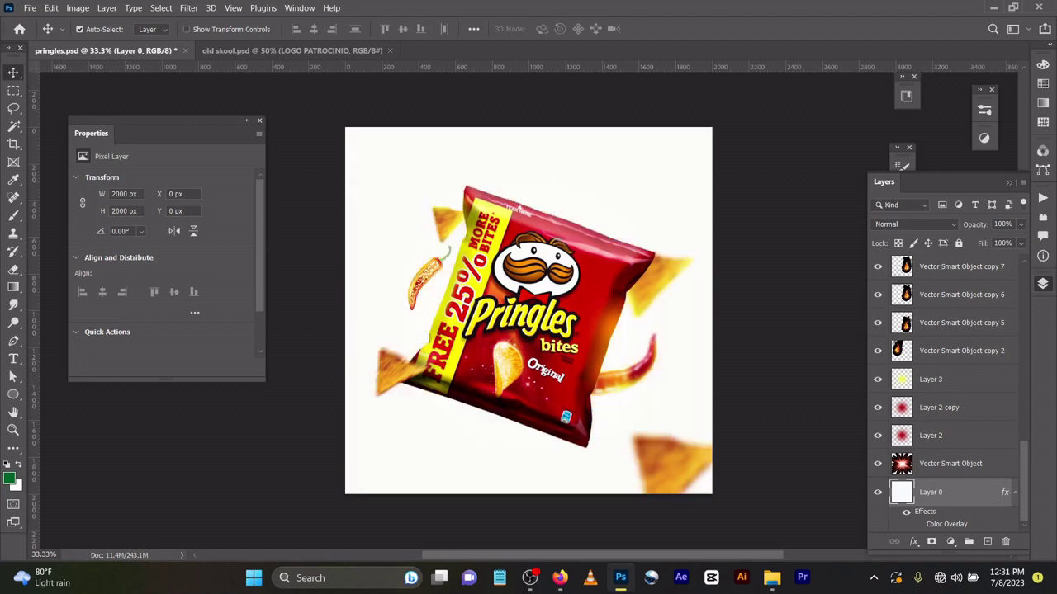
{"action": "left_click", "coordinate": [987, 542]}
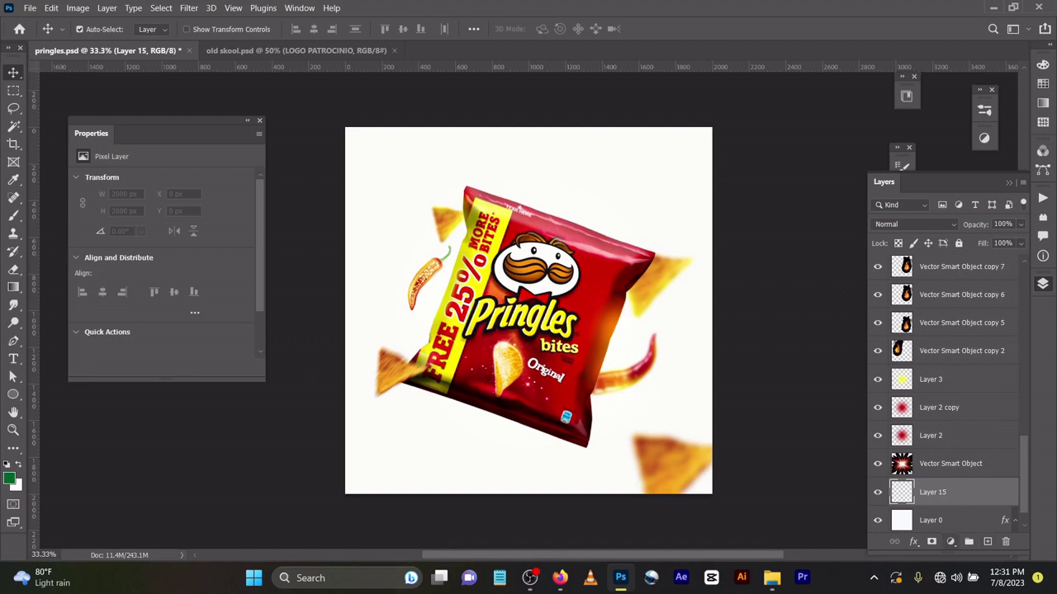
{"action": "left_click", "coordinate": [951, 542]}
{"action": "left_click", "coordinate": [971, 310]}
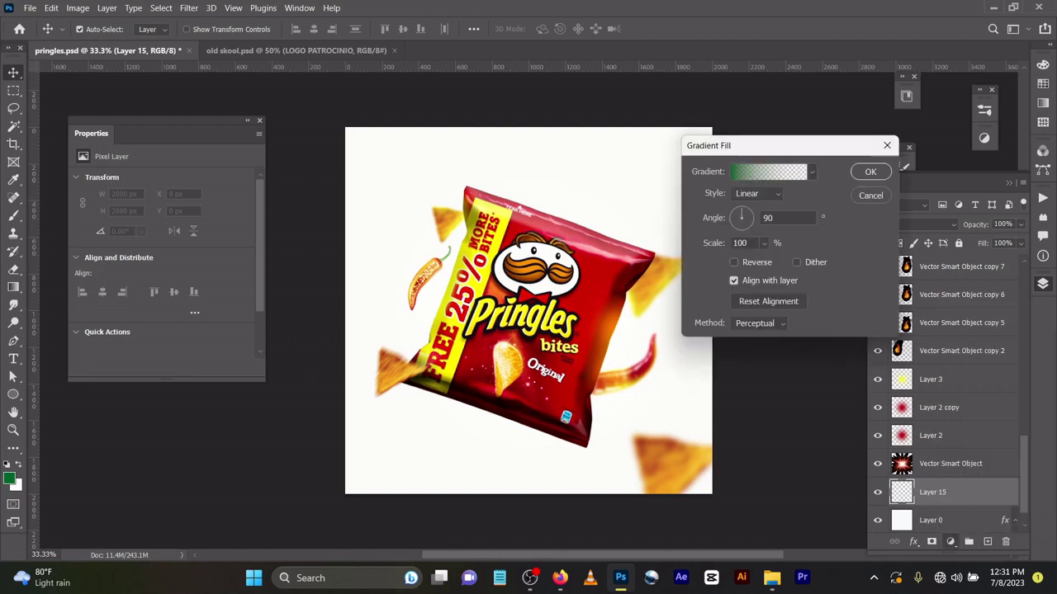
{"action": "left_click", "coordinate": [870, 195]}
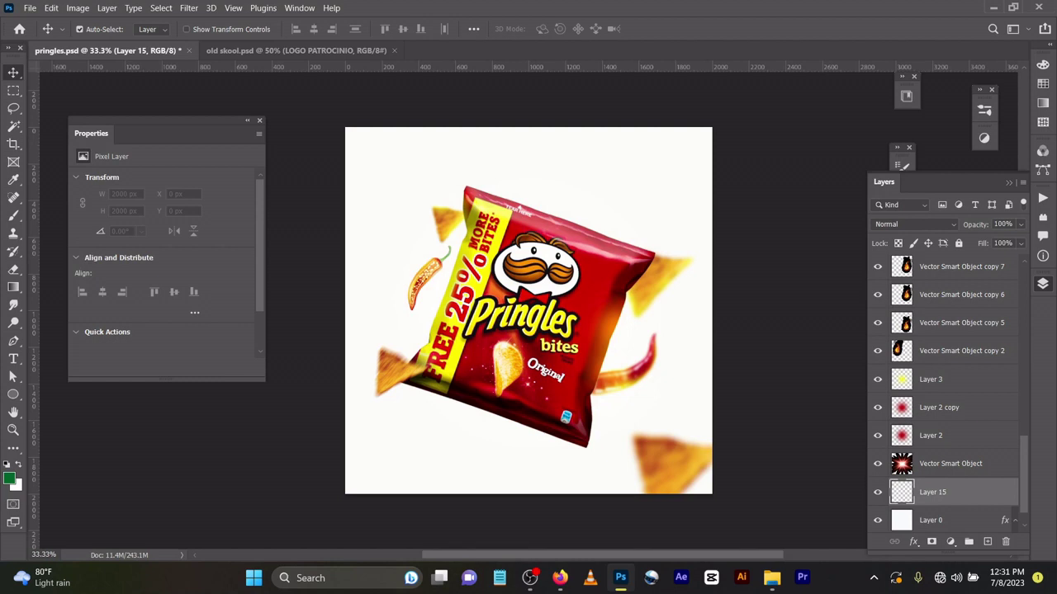
Create a Solid Color fill layer with the dark red #630000 above Layer 0.
{"action": "left_click", "coordinate": [950, 542]}
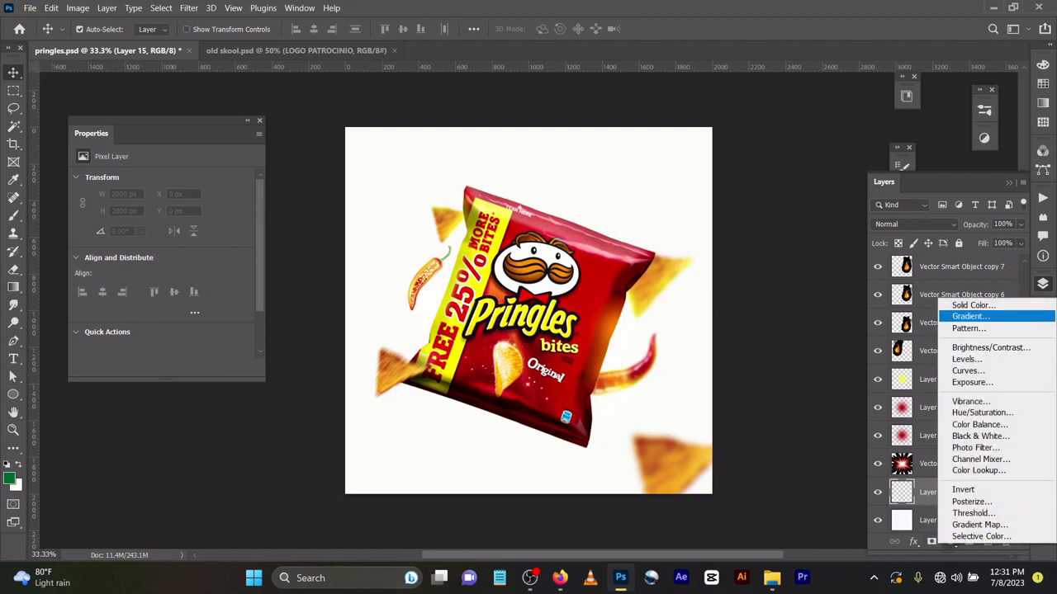
{"action": "left_click", "coordinate": [972, 305]}
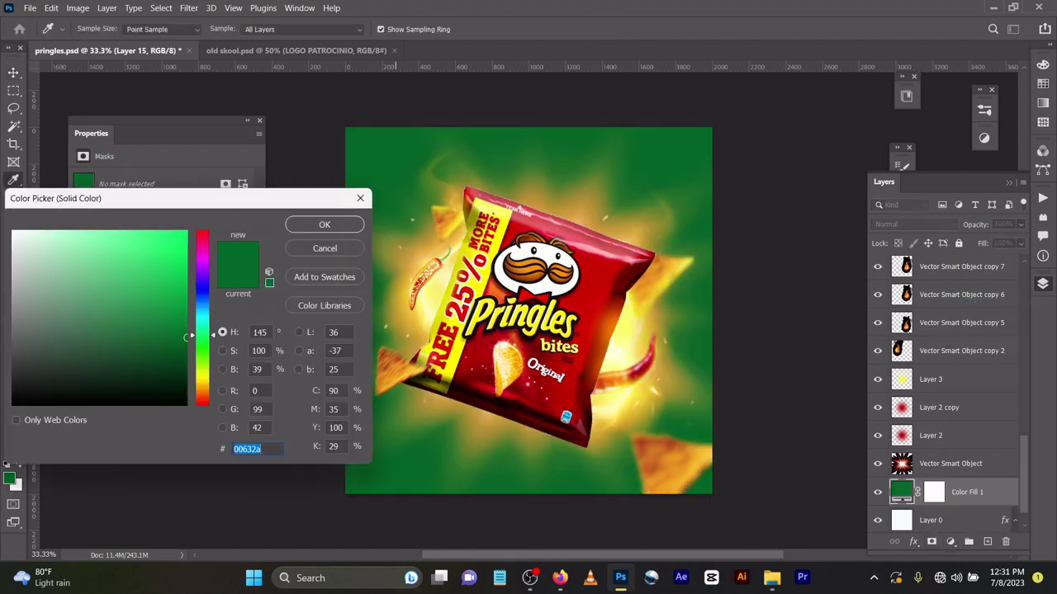
{"action": "type", "text": "630000"}
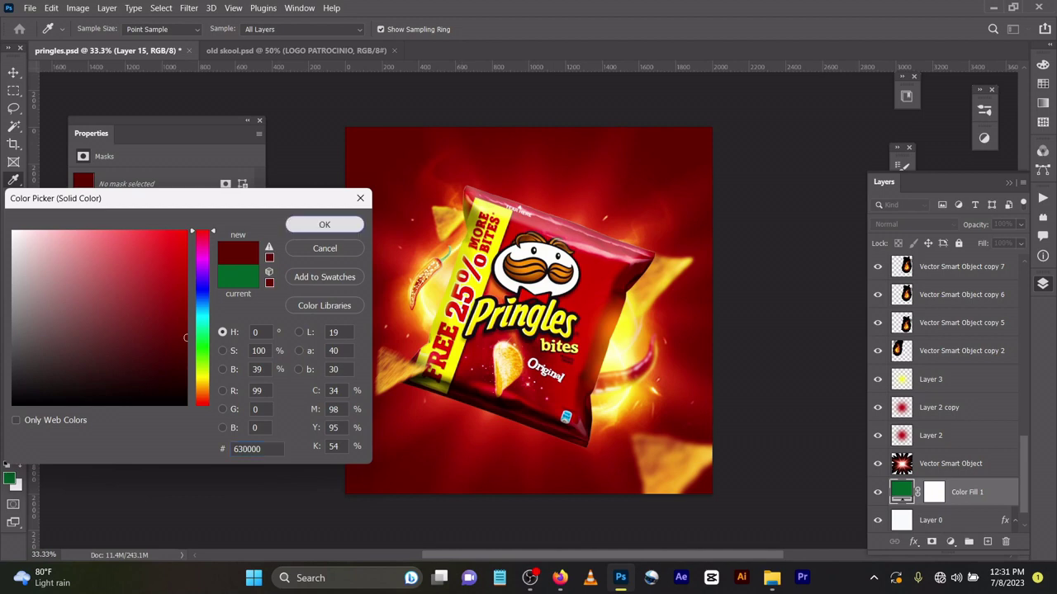
{"action": "left_click", "coordinate": [325, 225]}
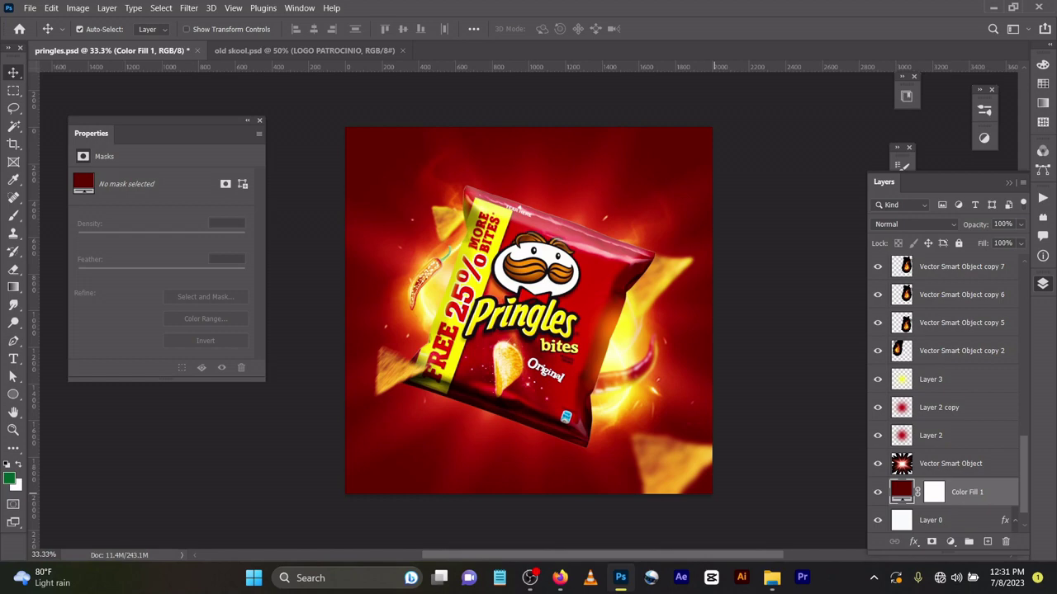
Try the Normal blend mode on the Vector Smart Object burst layer, compare other modes, and restore Screen.
{"action": "left_click", "coordinate": [951, 463]}
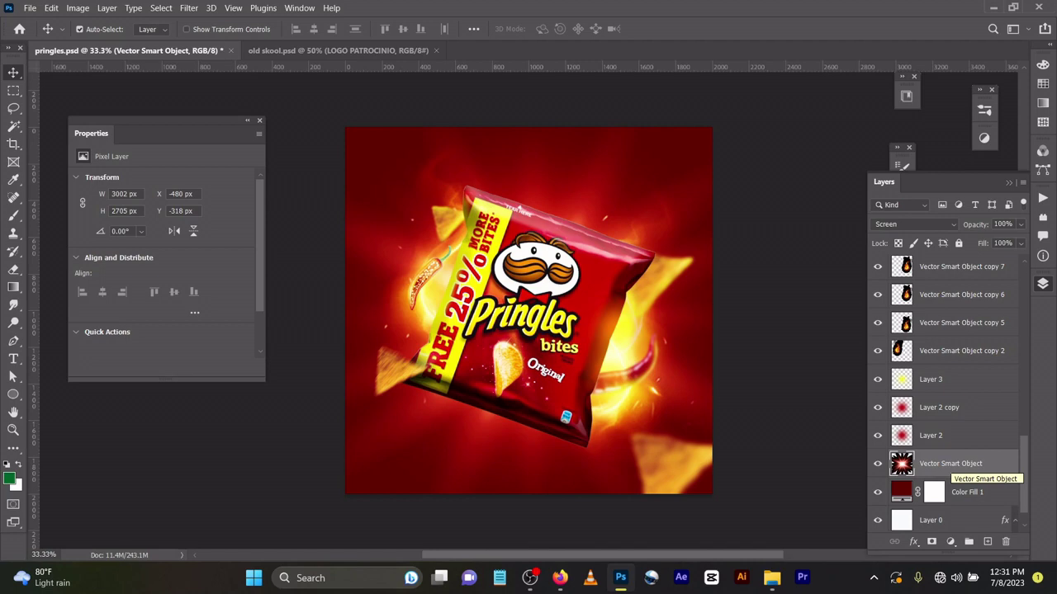
{"action": "left_click", "coordinate": [914, 224]}
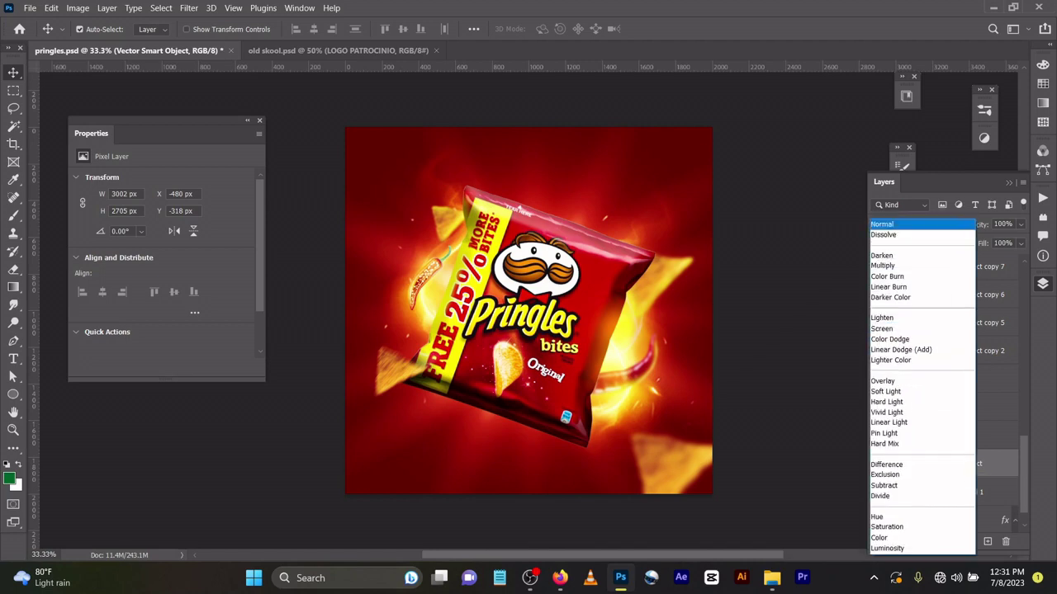
{"action": "left_click", "coordinate": [914, 223]}
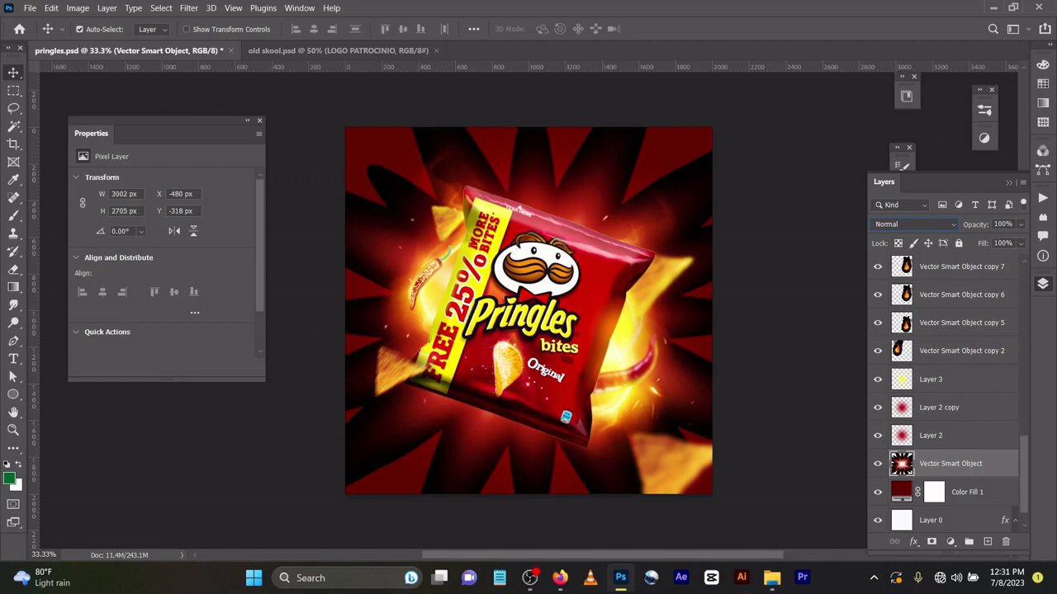
{"action": "left_click", "coordinate": [914, 224]}
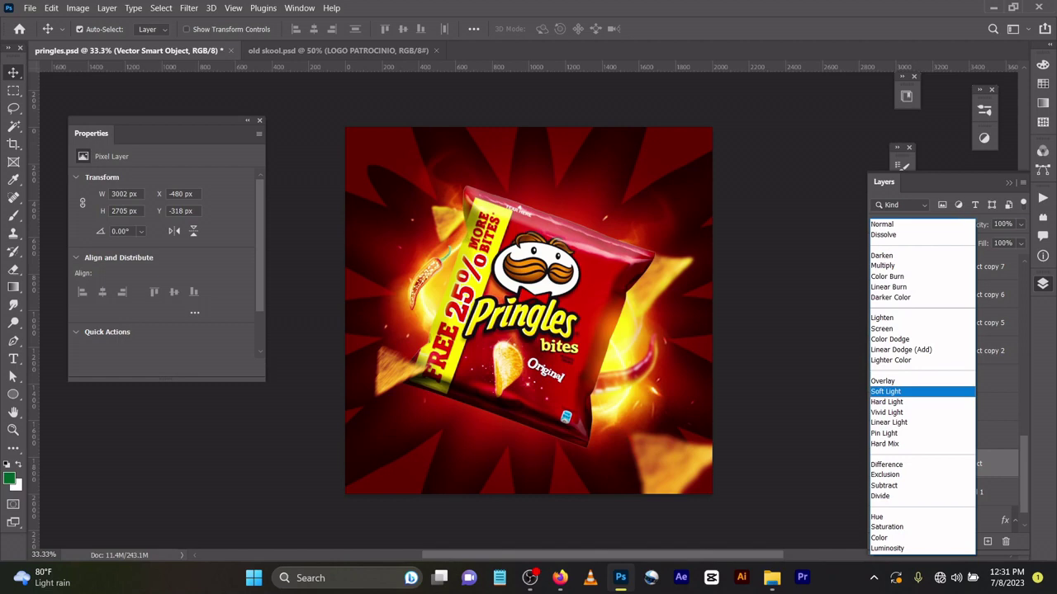
{"action": "key", "text": "Up"}
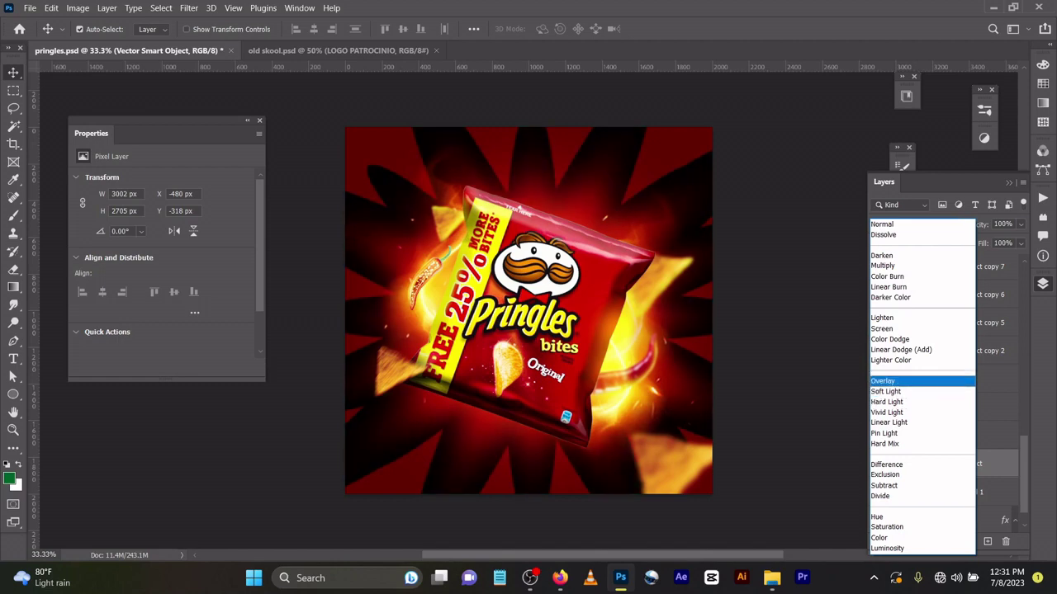
{"action": "key", "text": "Up"}
{"action": "key", "text": "Up"}
{"action": "key", "text": "Up"}
{"action": "key", "text": "Up"}
{"action": "key", "text": "Return"}
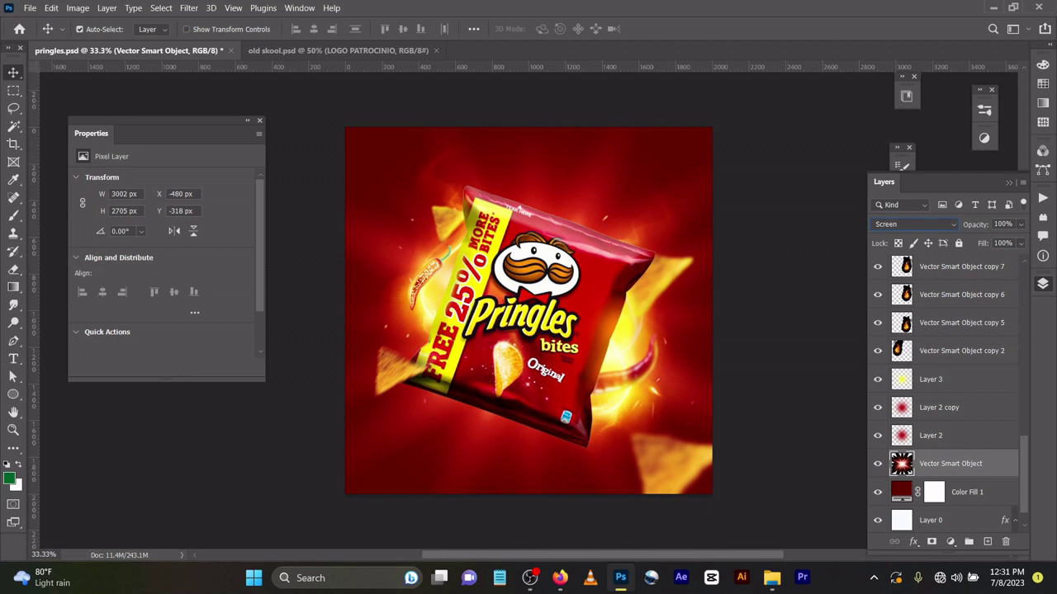
Toggle the visibility of Layer 2 and Layer 2 copy to examine what the two red glow layers contribute.
{"action": "left_click", "coordinate": [949, 436]}
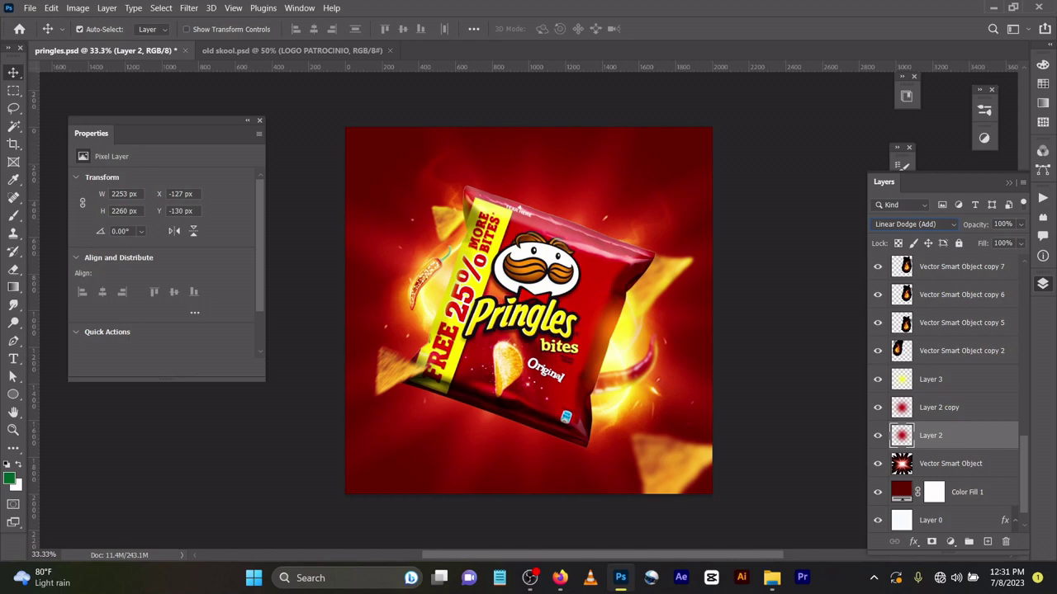
{"action": "left_click", "coordinate": [877, 435]}
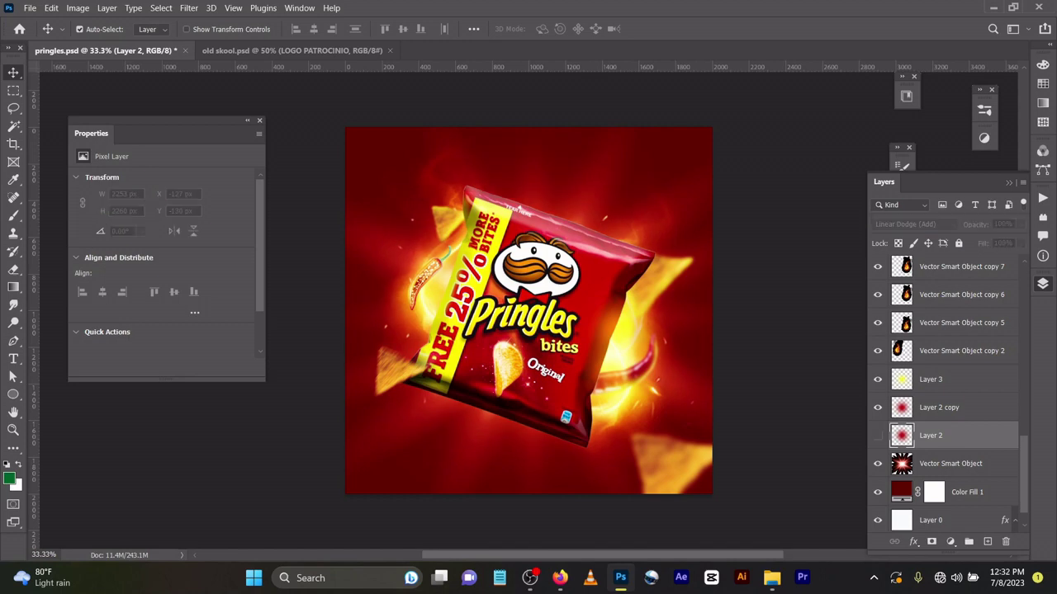
{"action": "left_click", "coordinate": [877, 407]}
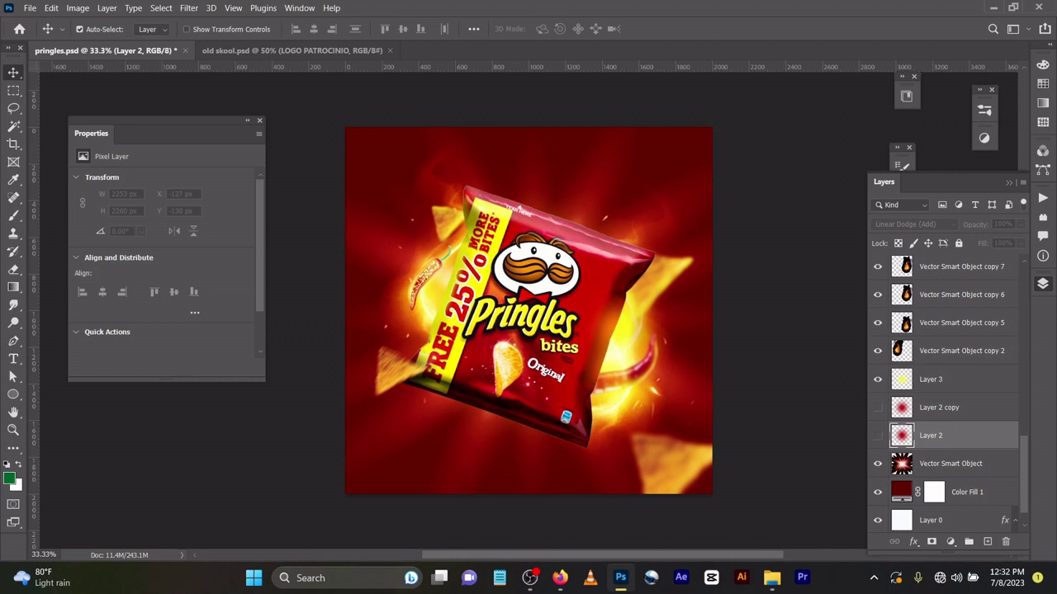
{"action": "left_click", "coordinate": [877, 407]}
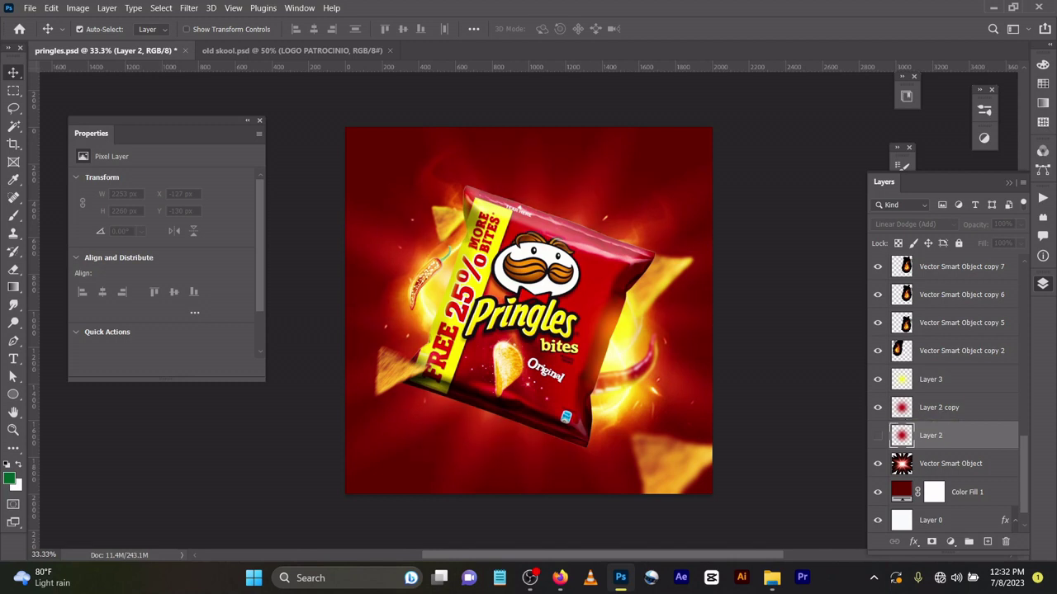
{"action": "left_click", "coordinate": [877, 435]}
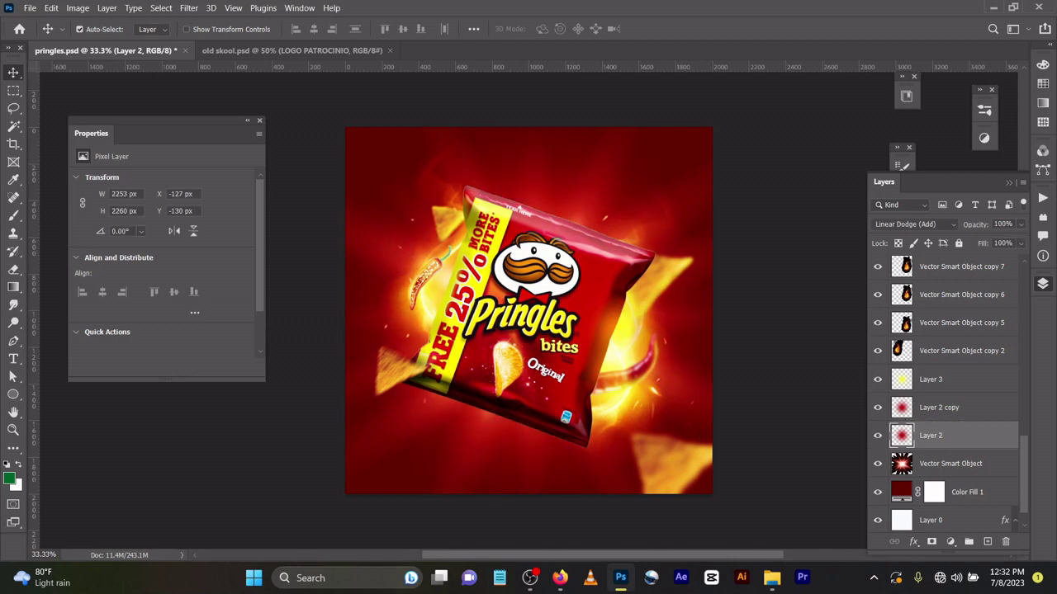
Add a new layer above Vector Smart Object and paint a single #ff0000 dab with the 600 px brush near the pack's upper-left edge.
{"action": "left_click", "coordinate": [951, 463]}
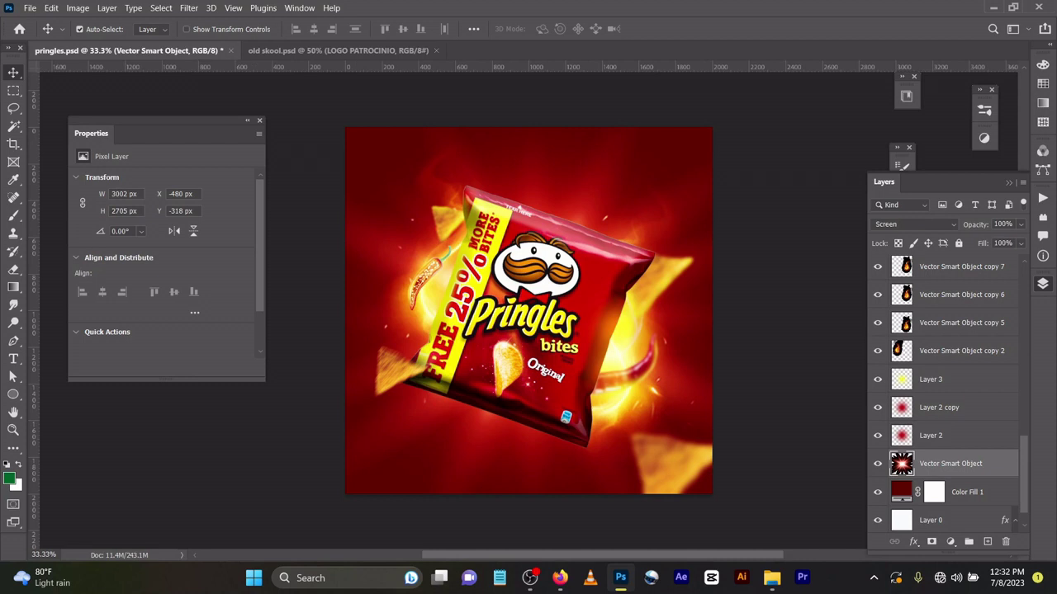
{"action": "left_click", "coordinate": [988, 542]}
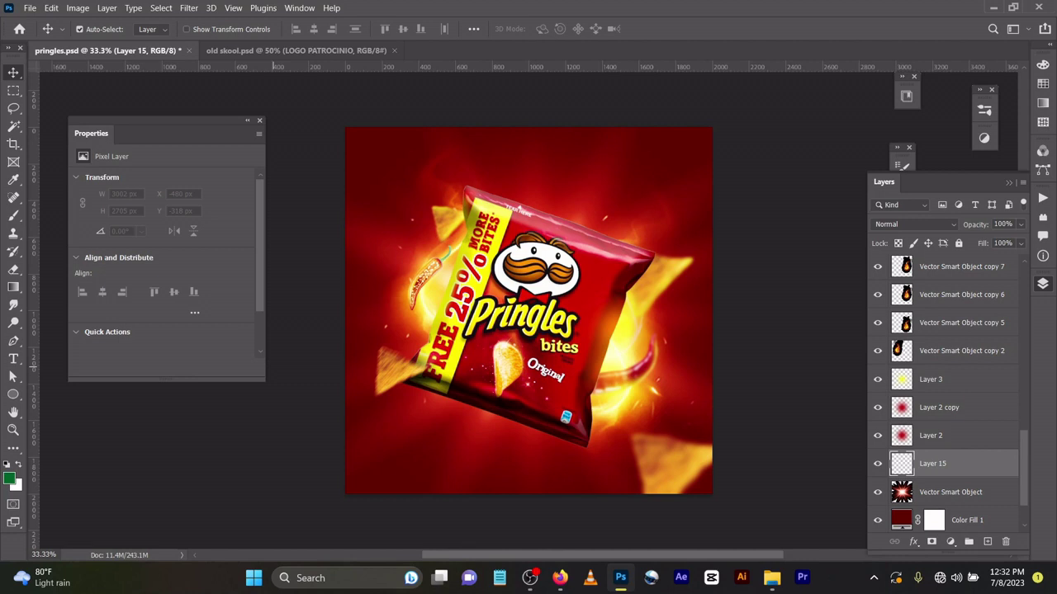
{"action": "key", "text": "b"}
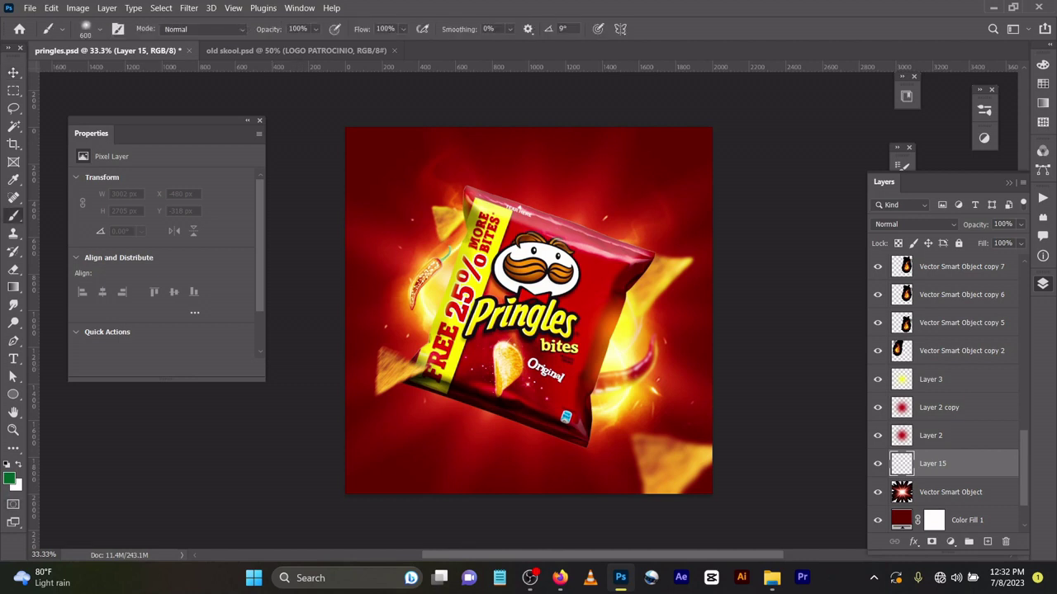
{"action": "left_click", "coordinate": [9, 478]}
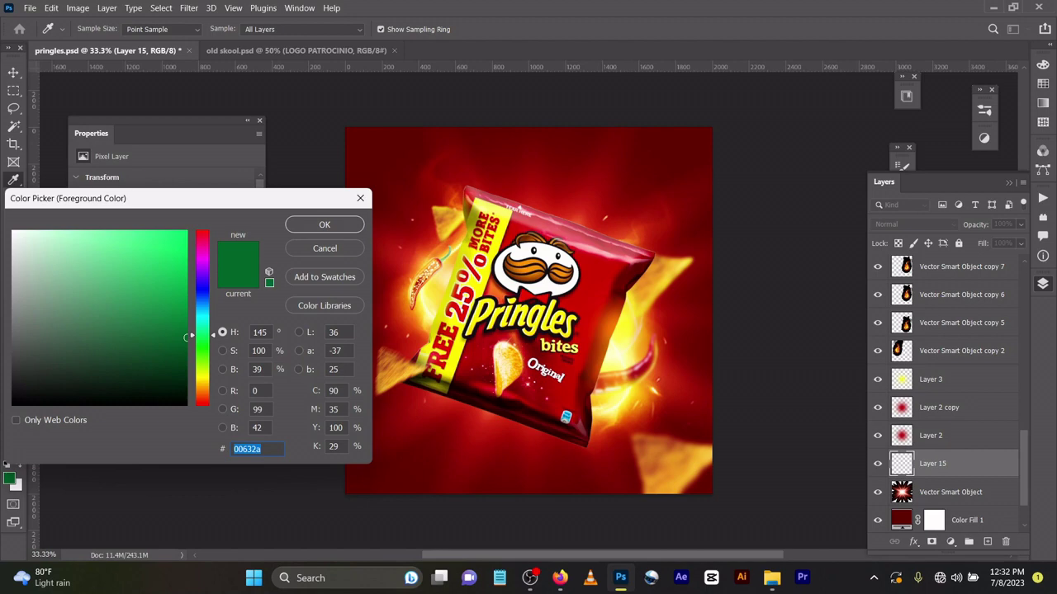
{"action": "type", "text": "630000"}
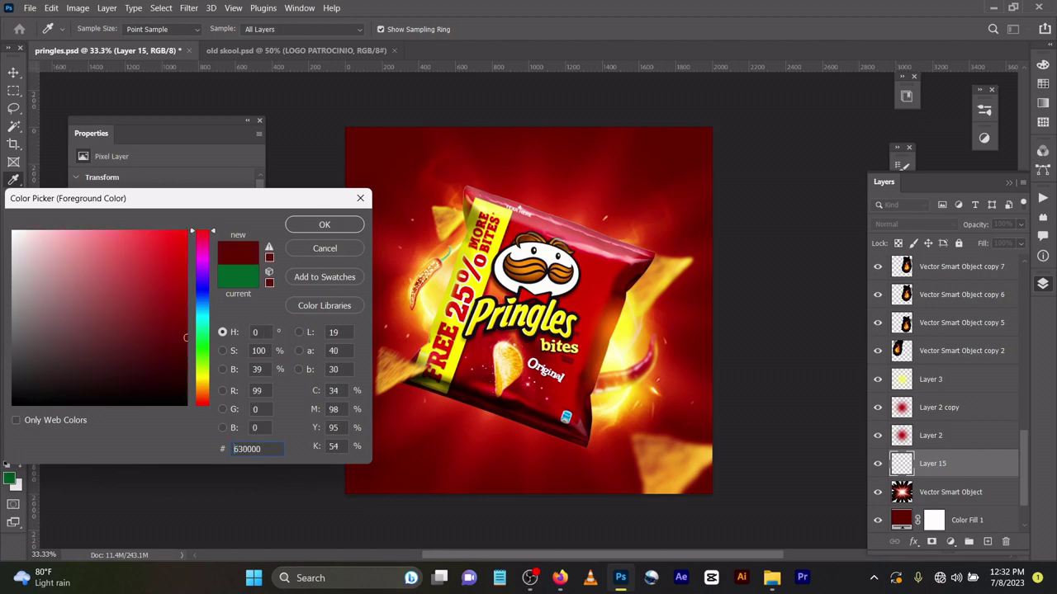
{"action": "key", "text": "ctrl+a"}
{"action": "type", "text": "ff0000"}
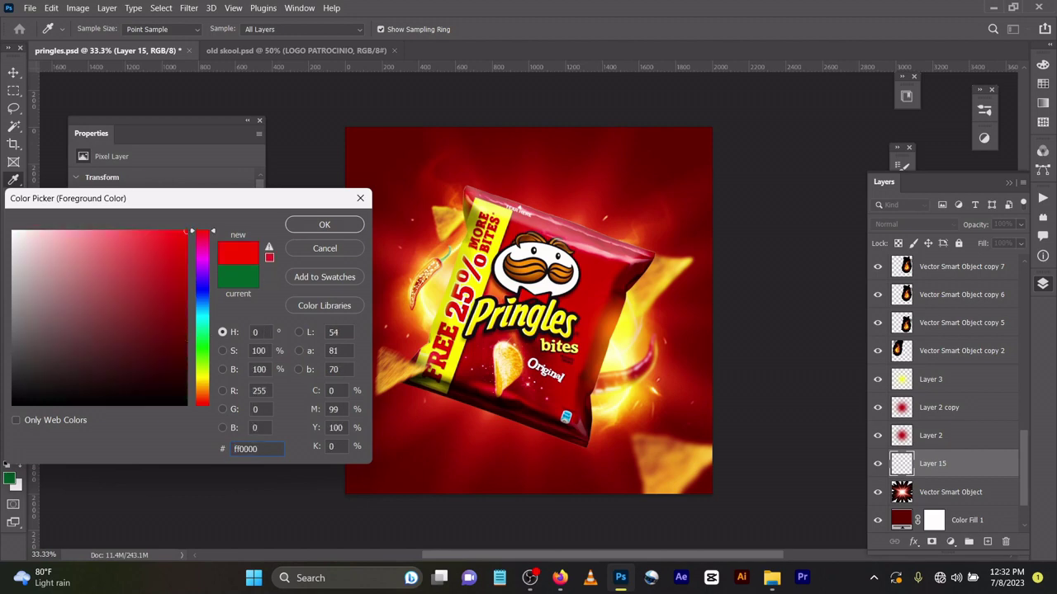
{"action": "key", "text": "Return"}
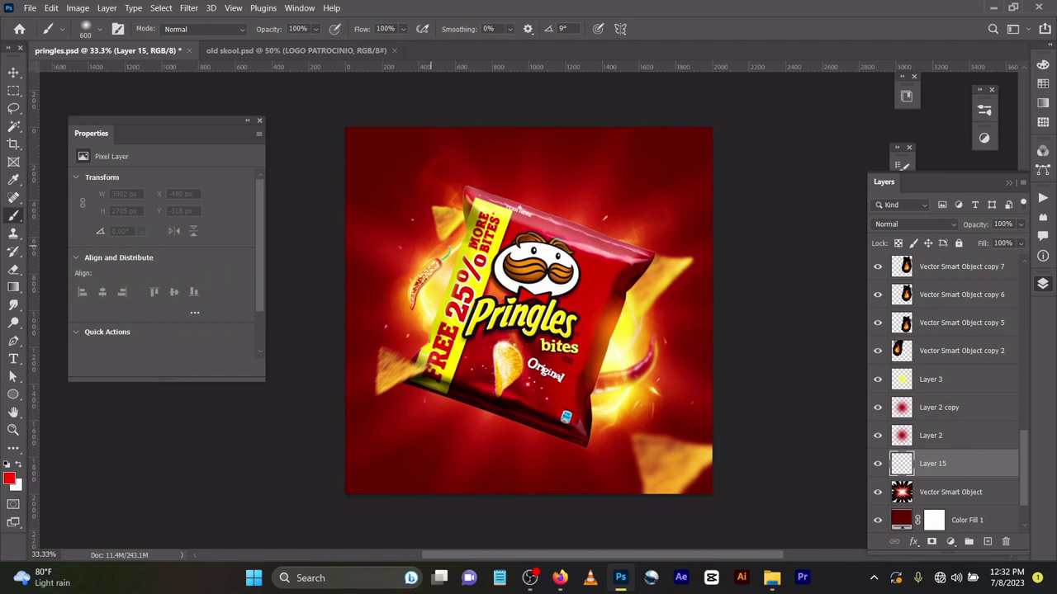
{"action": "left_click", "coordinate": [430, 246]}
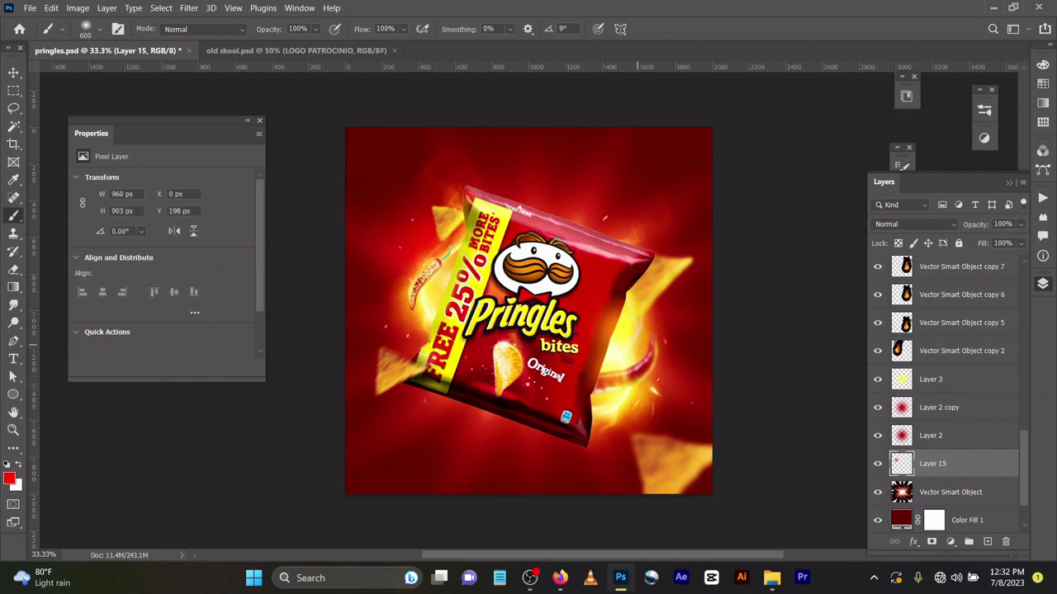
Set the red dab layer's blend mode to Linear Dodge (Add) and scale the dab up to about 227%.
{"action": "left_click", "coordinate": [913, 224]}
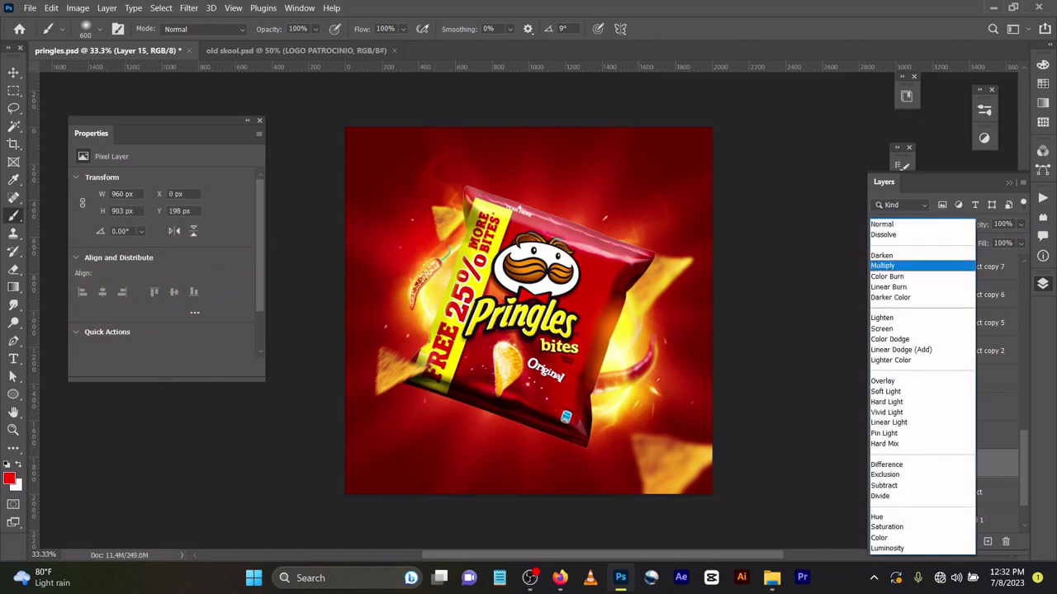
{"action": "left_click", "coordinate": [901, 349]}
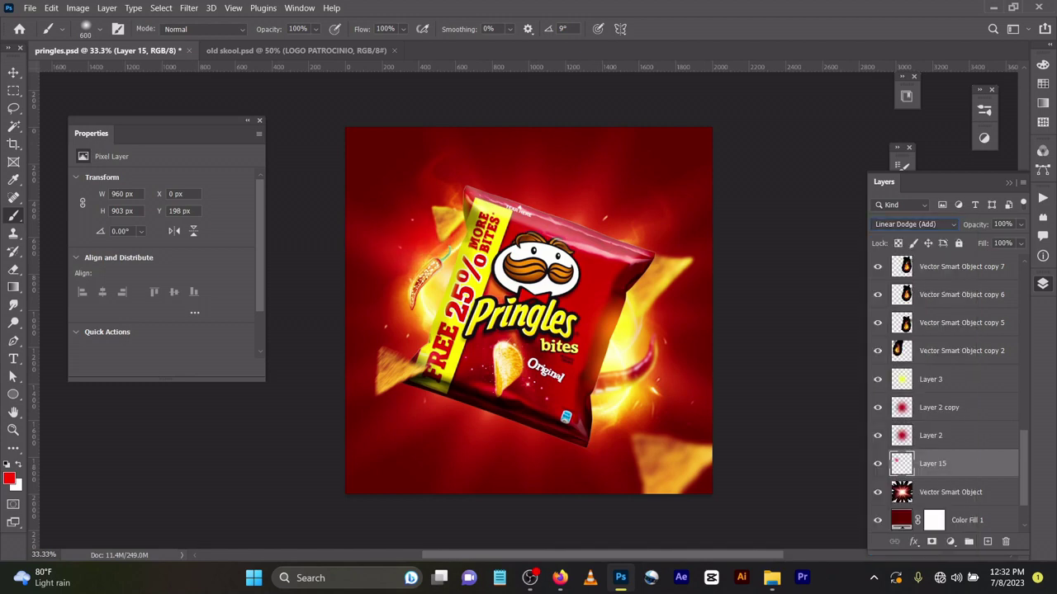
{"action": "key", "text": "ctrl+t"}
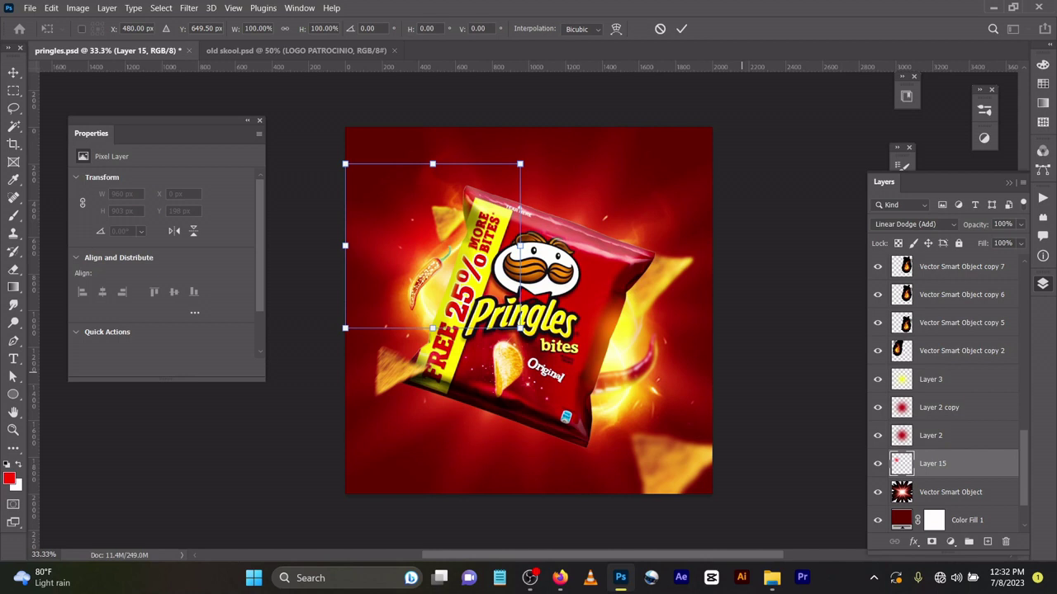
{"action": "left_click_drag", "start_coordinate": [520, 245], "coordinate": [748, 269]}
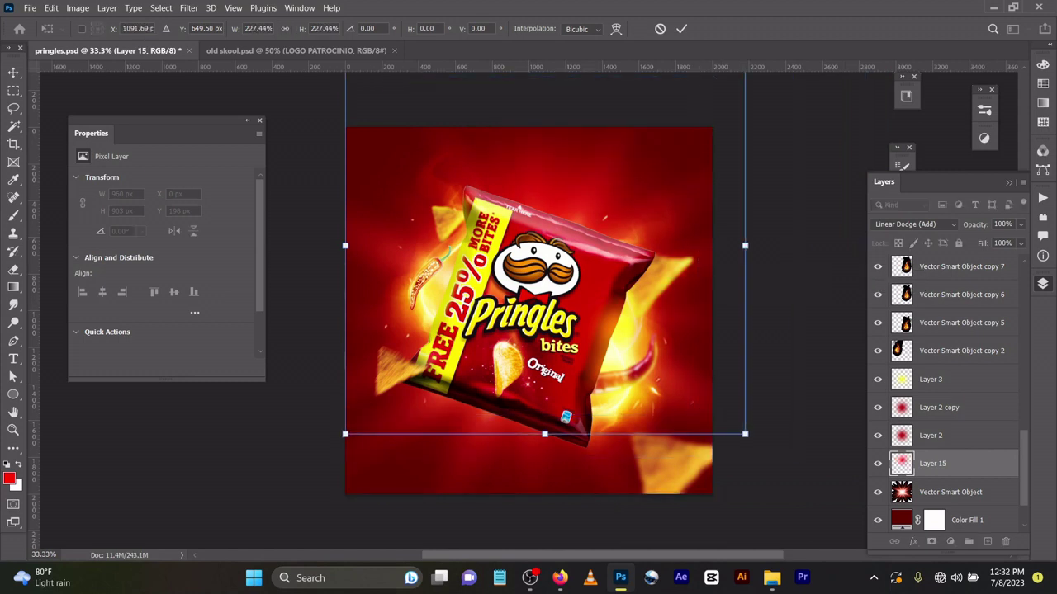
{"action": "left_click", "coordinate": [681, 28]}
{"action": "key", "text": "b"}
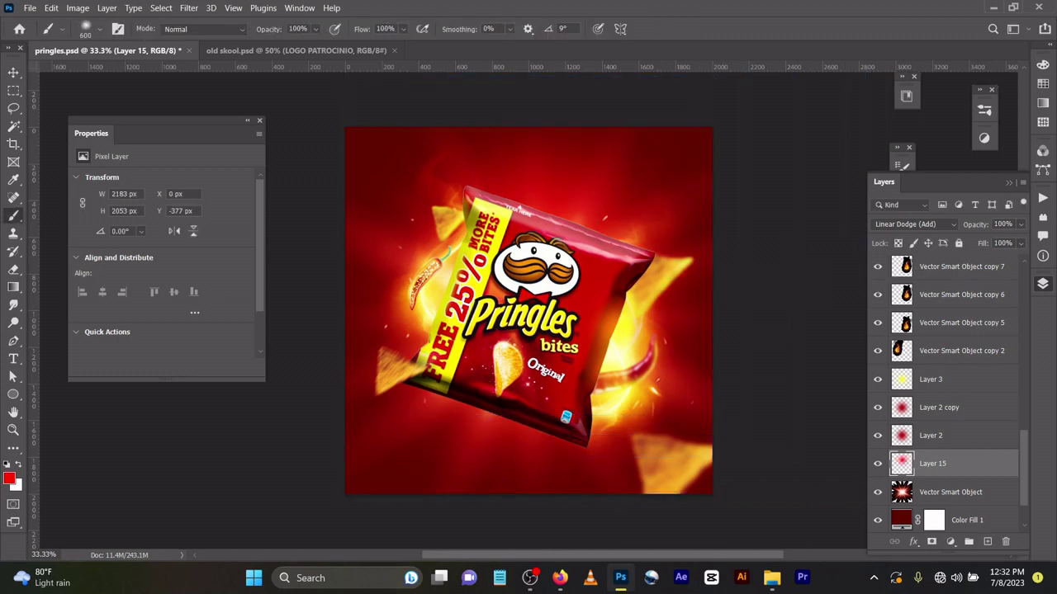
Delete the enlarged red dab layer above Vector Smart Object.
{"action": "key", "text": "v"}
{"action": "key", "text": "Delete"}
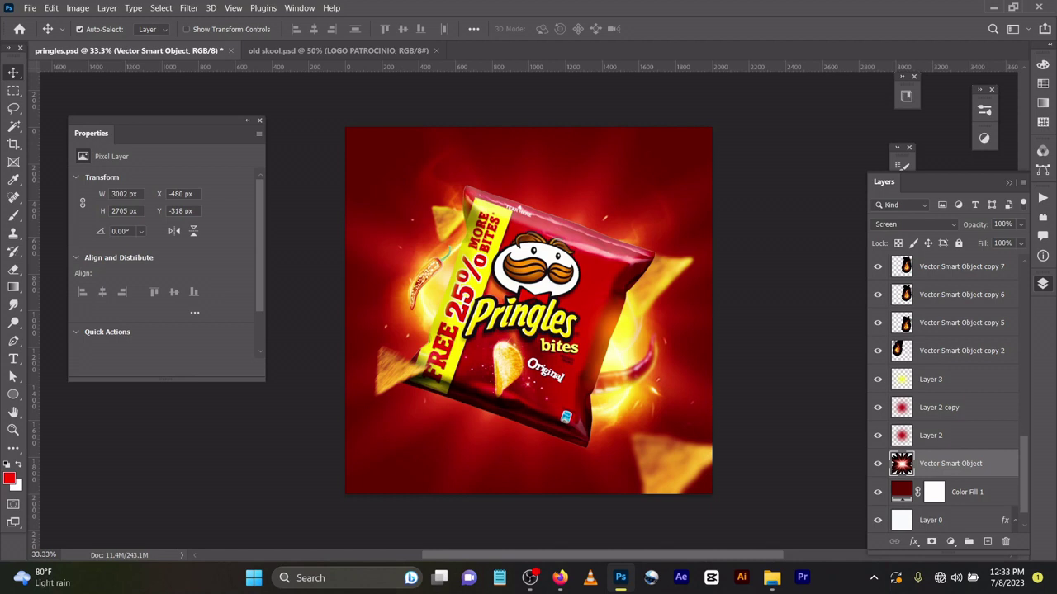
Select the yellow glow on Layer 3 and set the foreground colour to yellow #ffea00.
{"action": "left_click", "coordinate": [950, 379]}
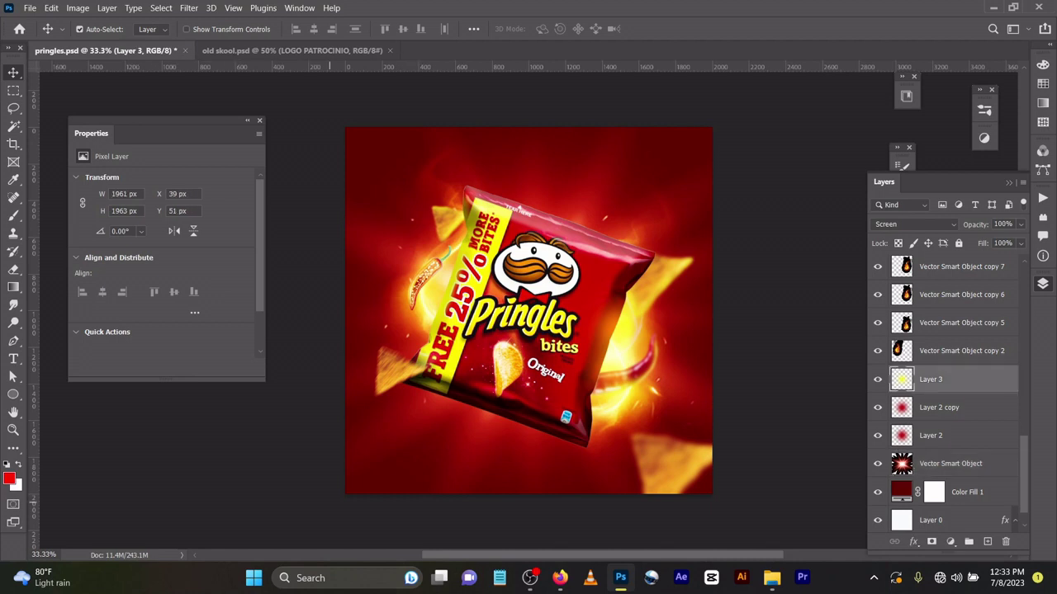
{"action": "left_click", "coordinate": [9, 479]}
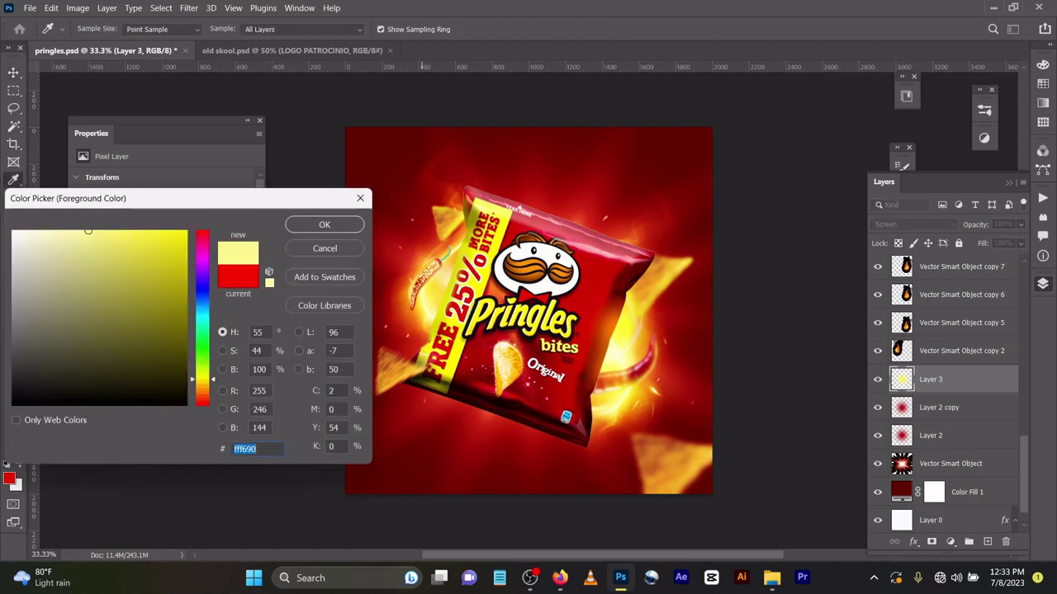
{"action": "type", "text": "ffea00"}
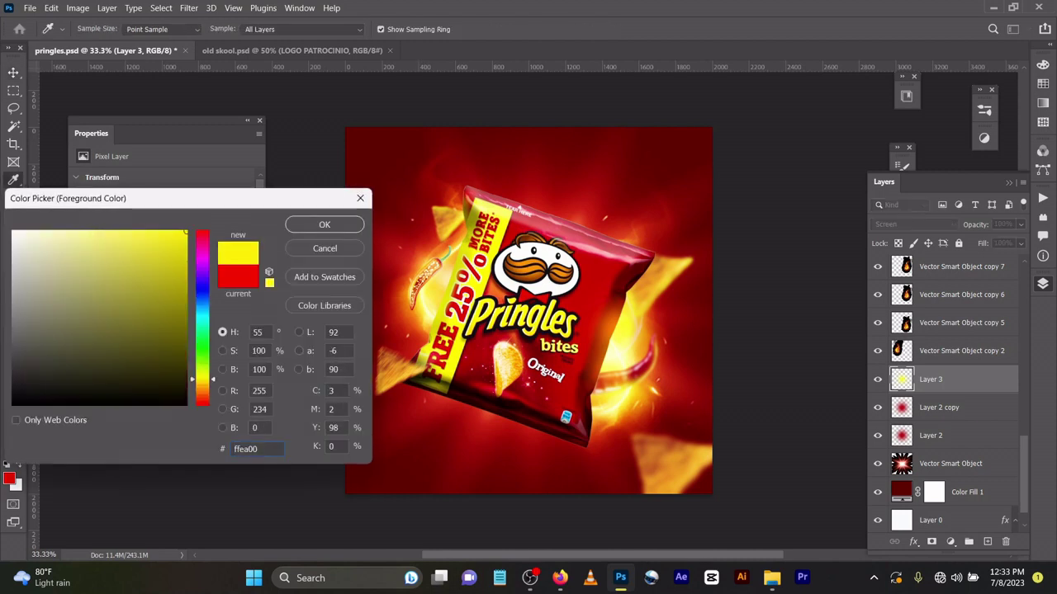
{"action": "key", "text": "Return"}
{"action": "key", "text": "v"}
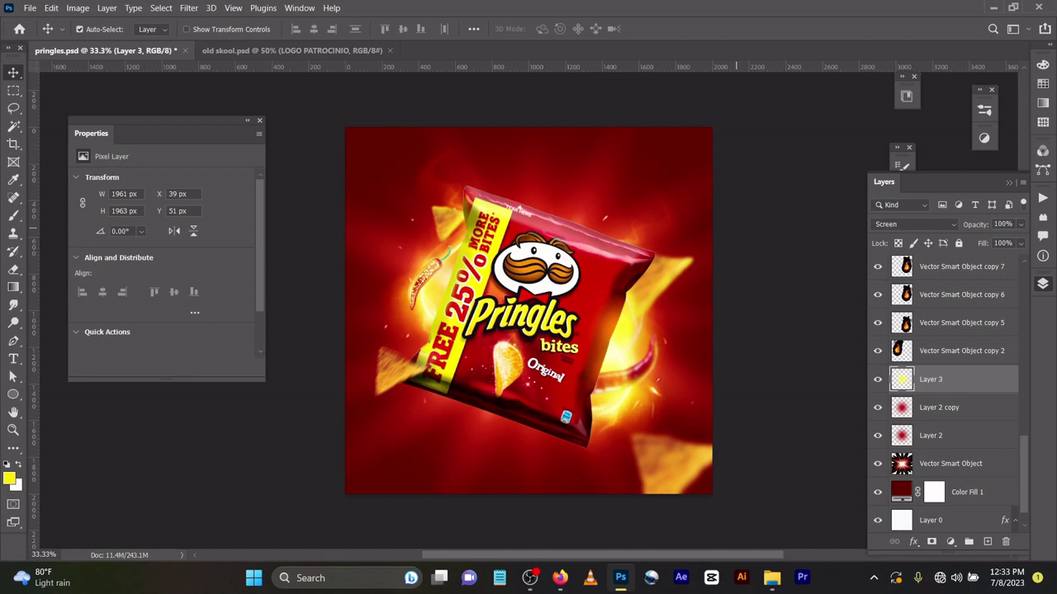
Compare Normal and Screen on the Vector Smart Object copy 2 flame, move it to X -221 px, Y -76 px, and keep Screen.
{"action": "key", "text": "alt+bracketright"}
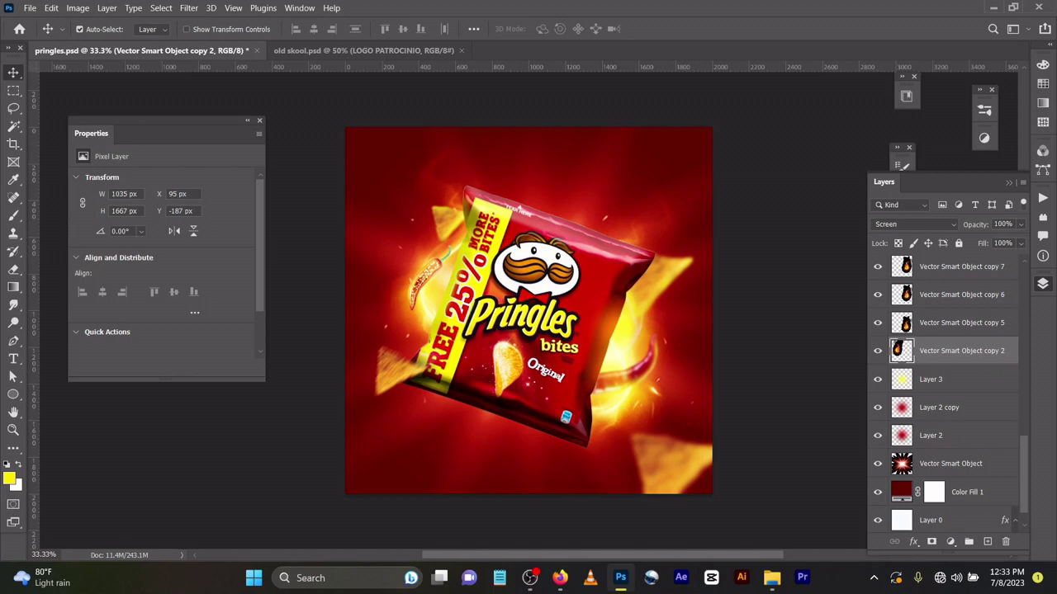
{"action": "left_click", "coordinate": [914, 224]}
{"action": "left_click", "coordinate": [914, 223]}
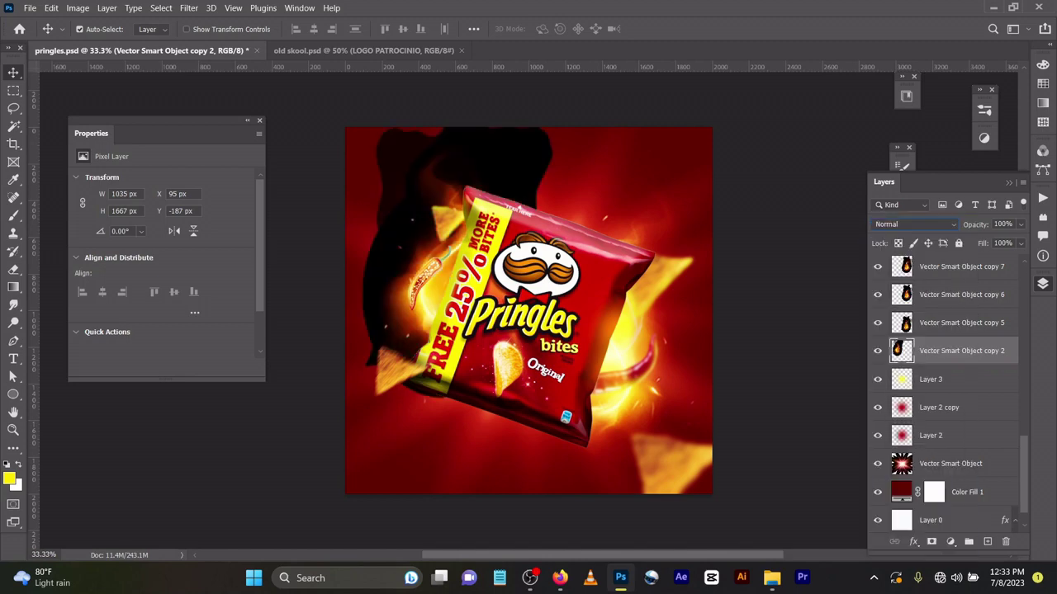
{"action": "left_click_drag", "start_coordinate": [486, 166], "coordinate": [444, 155]}
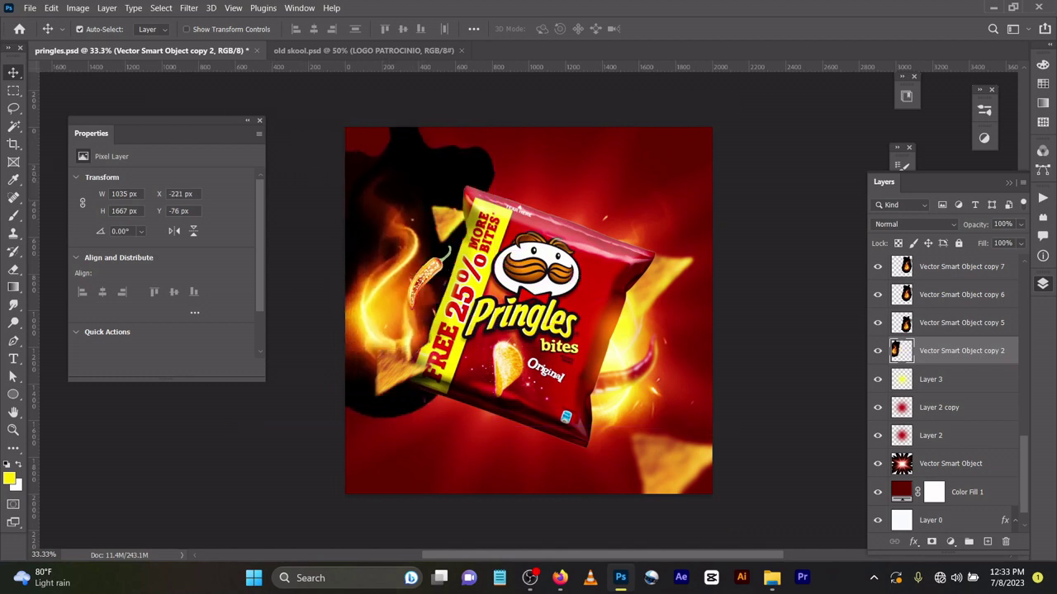
{"action": "left_click", "coordinate": [915, 224]}
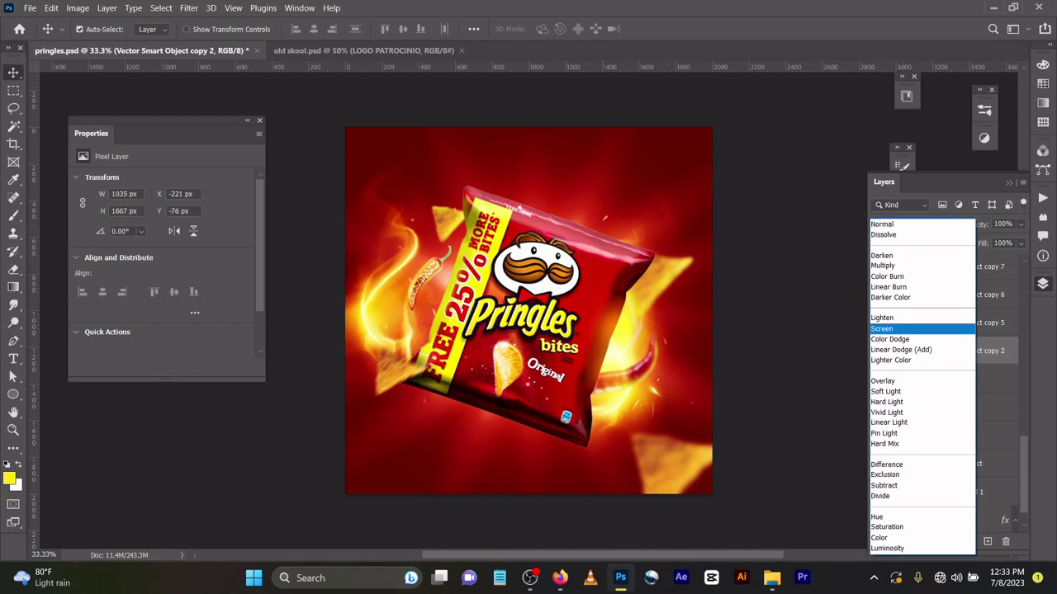
{"action": "left_click", "coordinate": [882, 329]}
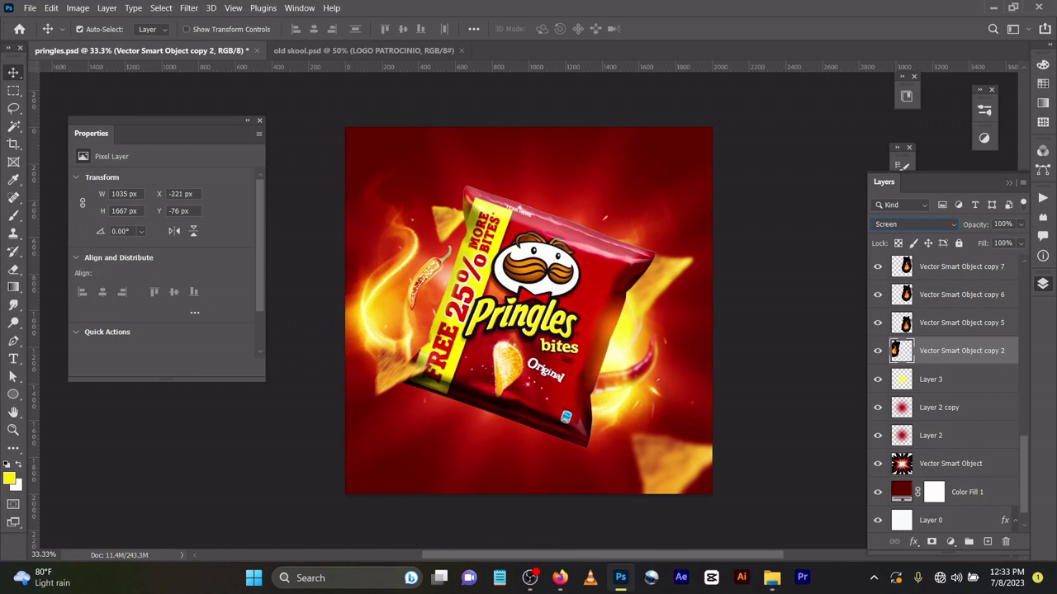
{"action": "left_click", "coordinate": [915, 224]}
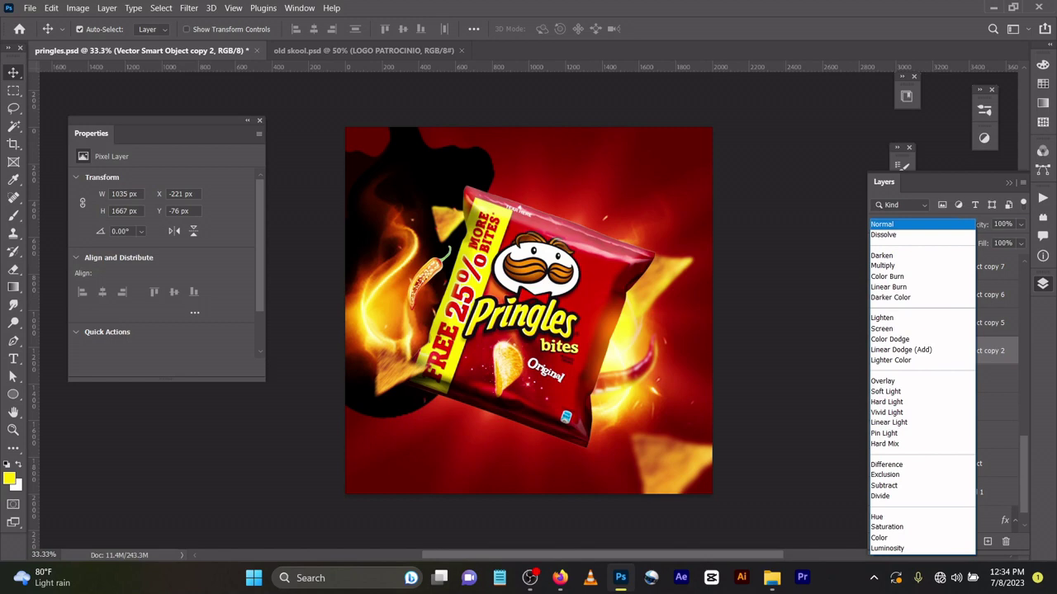
{"action": "left_click", "coordinate": [882, 329]}
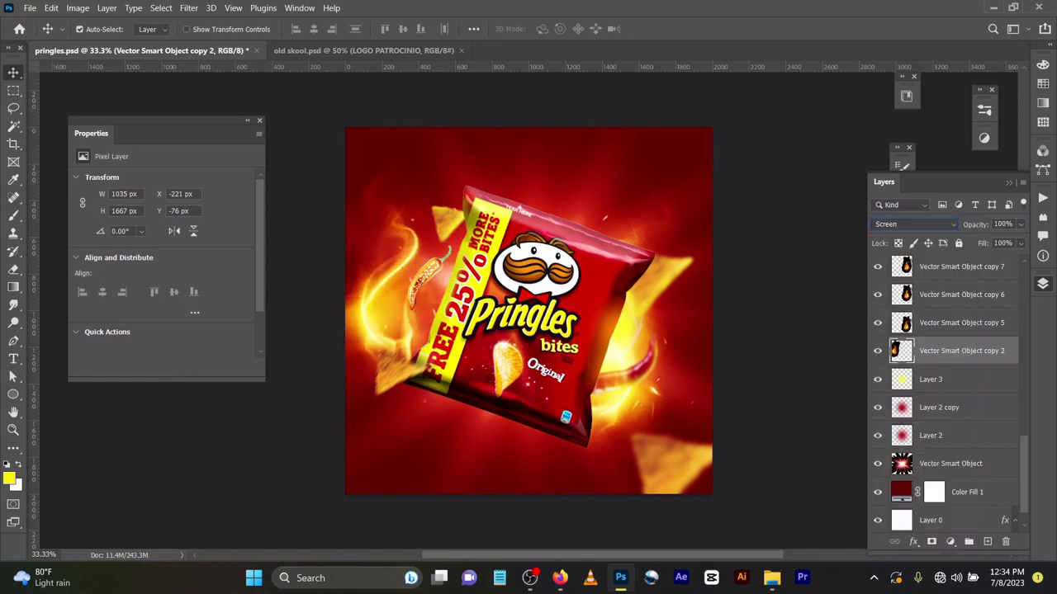
Move the Vector Smart Object copy 2 flame back behind the pack's left side, to X -26 px.
{"action": "left_click_drag", "start_coordinate": [362, 309], "coordinate": [417, 314]}
{"action": "key", "text": "ctrl+z"}
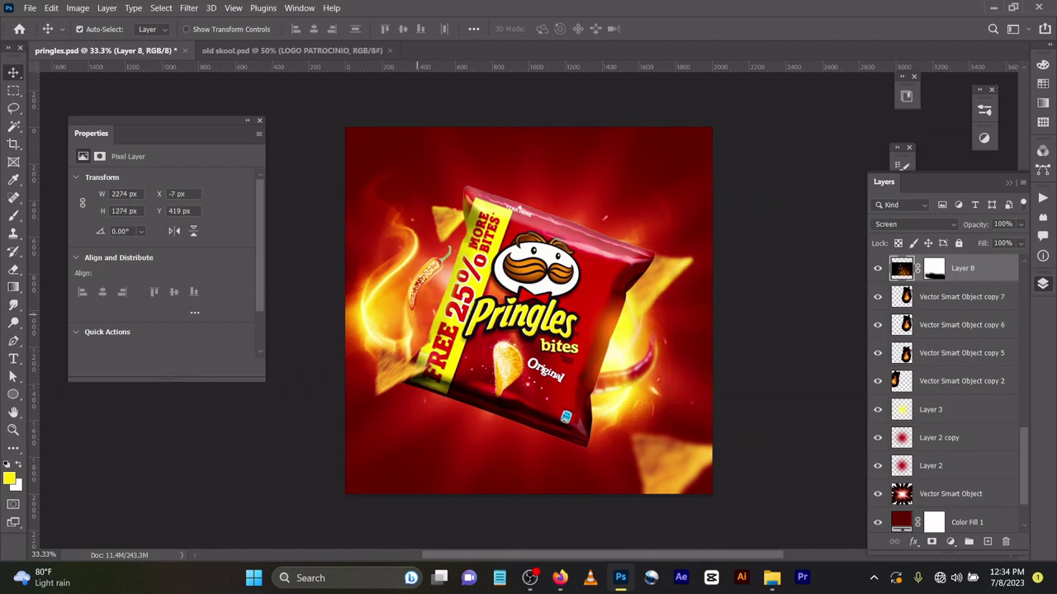
{"action": "left_click_drag", "start_coordinate": [385, 352], "coordinate": [418, 353]}
{"action": "left_click_drag", "start_coordinate": [450, 290], "coordinate": [458, 291]}
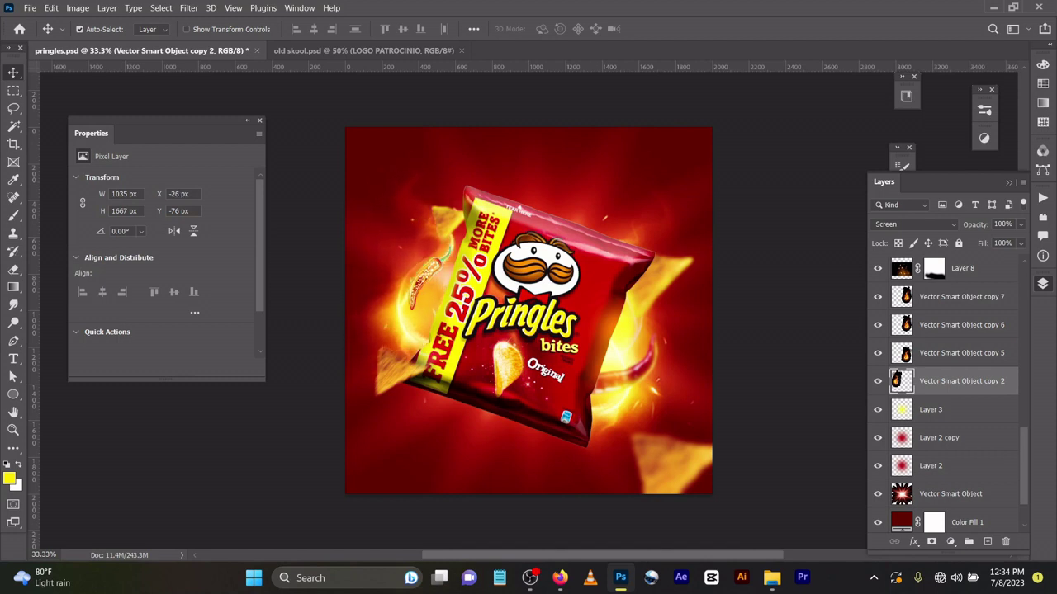
Select Vector Smart Object copy 5, copy 6 and copy 7 in turn to examine the right-hand flame layers.
{"action": "left_click", "coordinate": [950, 353]}
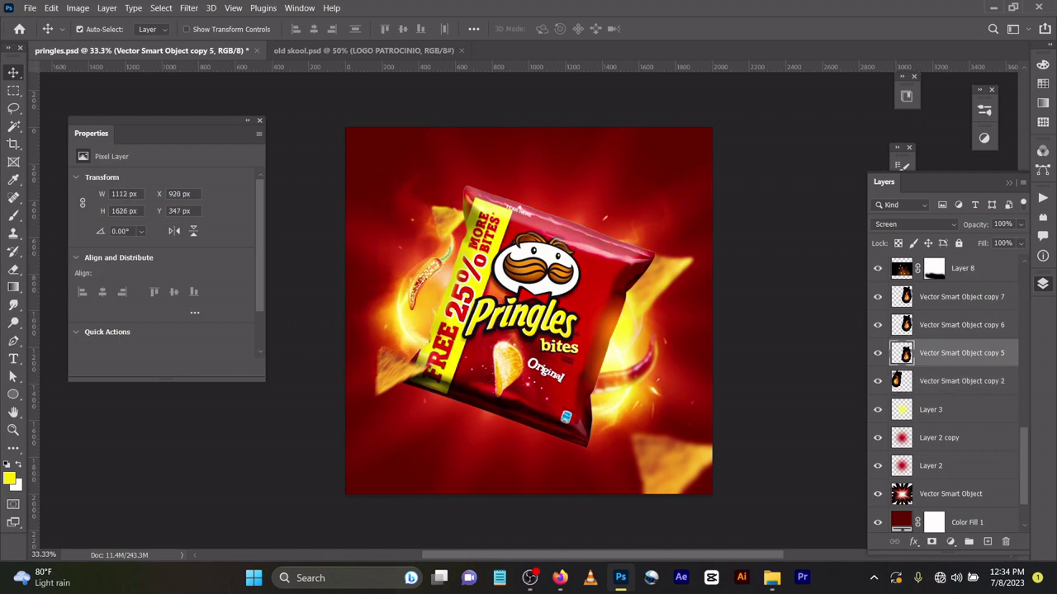
{"action": "left_click", "coordinate": [949, 325]}
{"action": "left_click", "coordinate": [949, 296]}
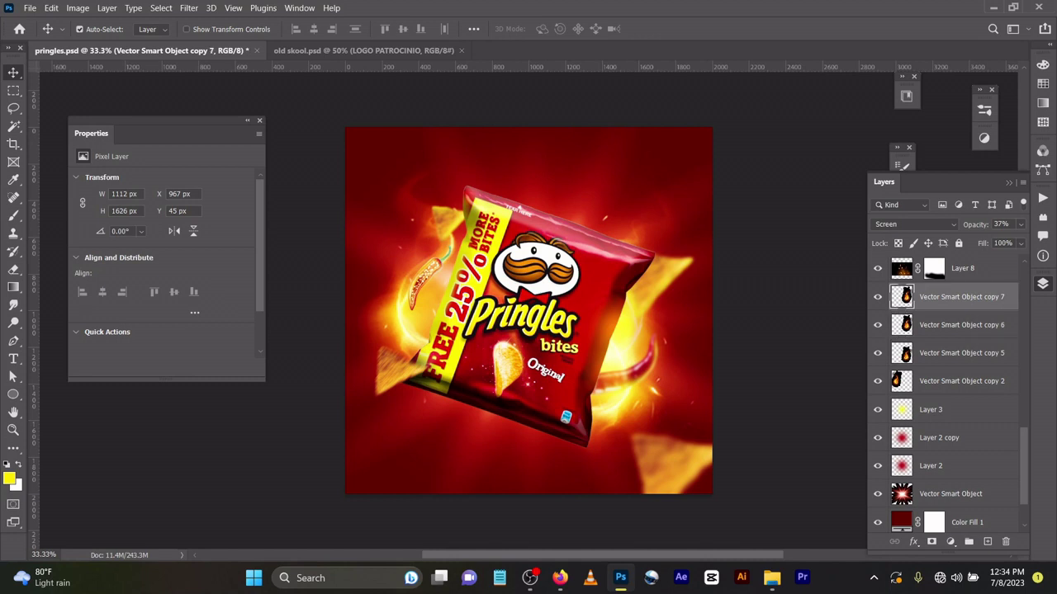
Move the sparks on Layer 8 to X 161 px, Y 221 px, and preview other blend modes before restoring Screen.
{"action": "left_click", "coordinate": [963, 268]}
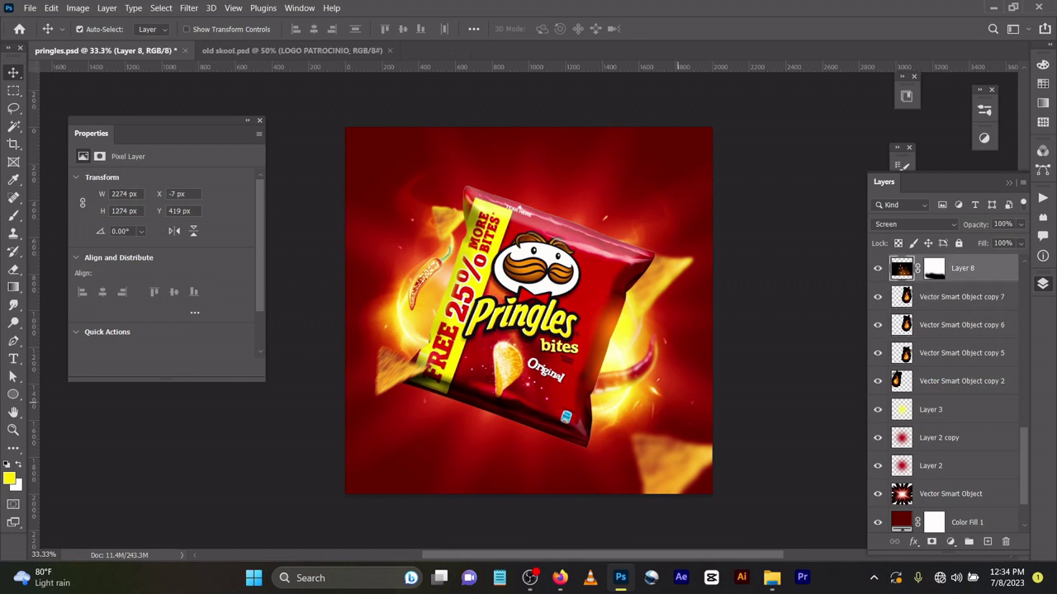
{"action": "left_click_drag", "start_coordinate": [652, 276], "coordinate": [704, 330]}
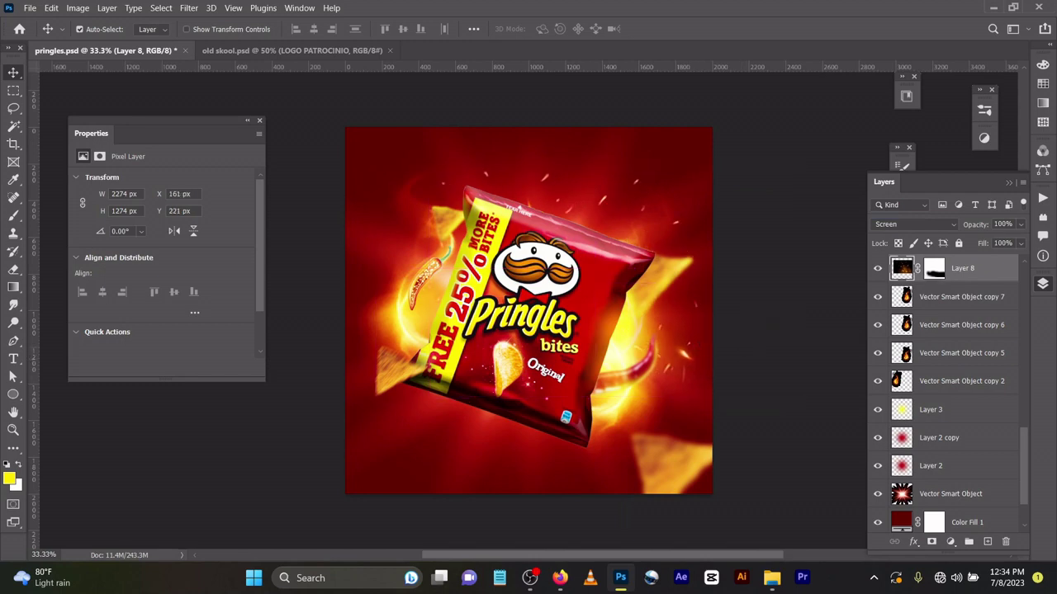
{"action": "left_click", "coordinate": [914, 224]}
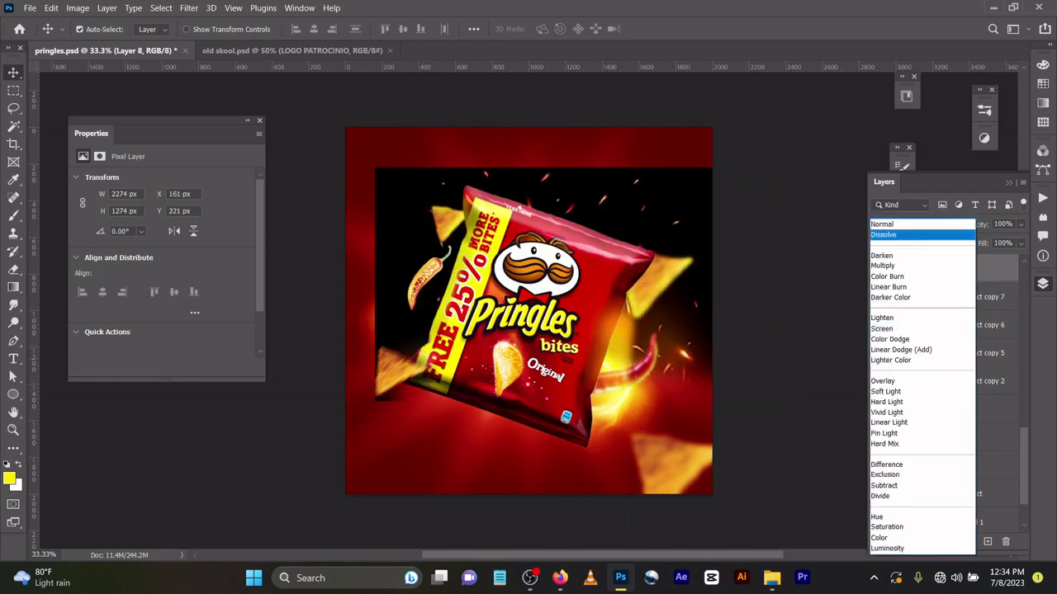
{"action": "left_click", "coordinate": [882, 328]}
Open the Gaussian Blur filter for the tortilla chip in the poster's lower-right corner on Layer 4.
{"action": "scroll", "coordinate": [949, 396], "scroll_direction": "up", "scroll_amount": 3}
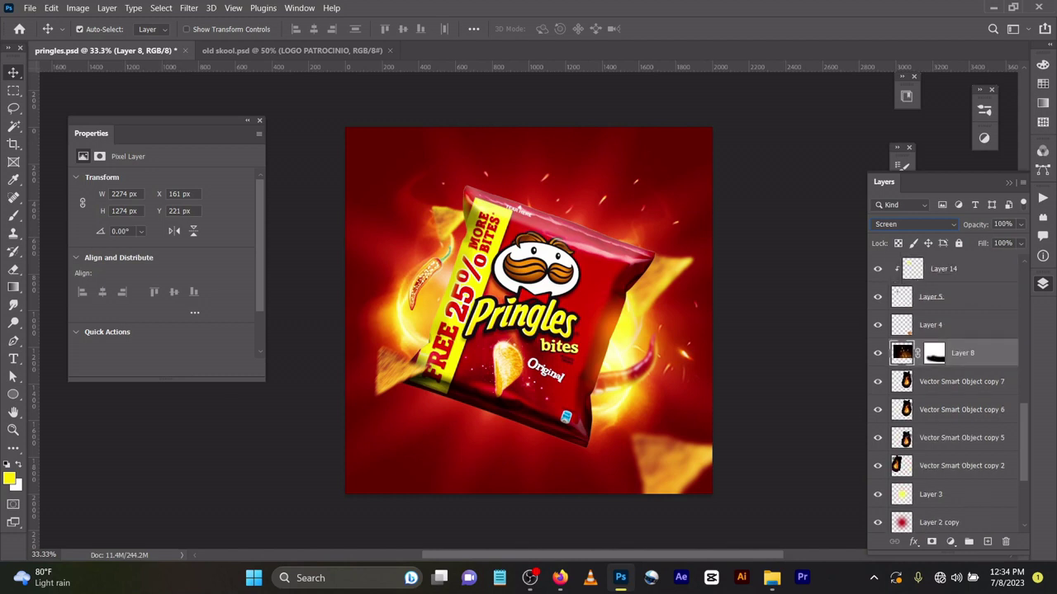
{"action": "left_click", "coordinate": [958, 325]}
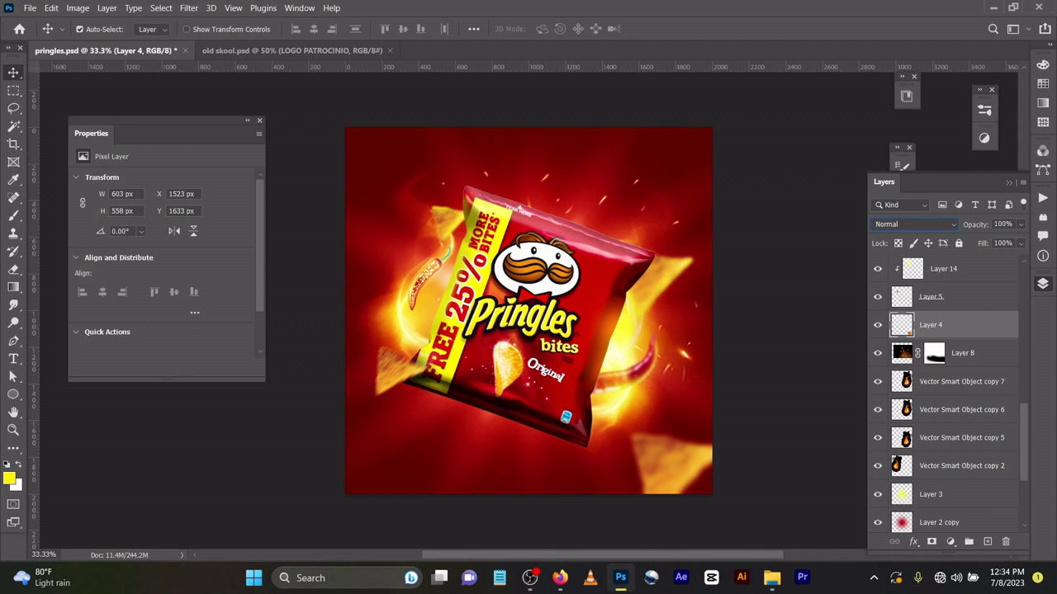
{"action": "left_click", "coordinate": [188, 7]}
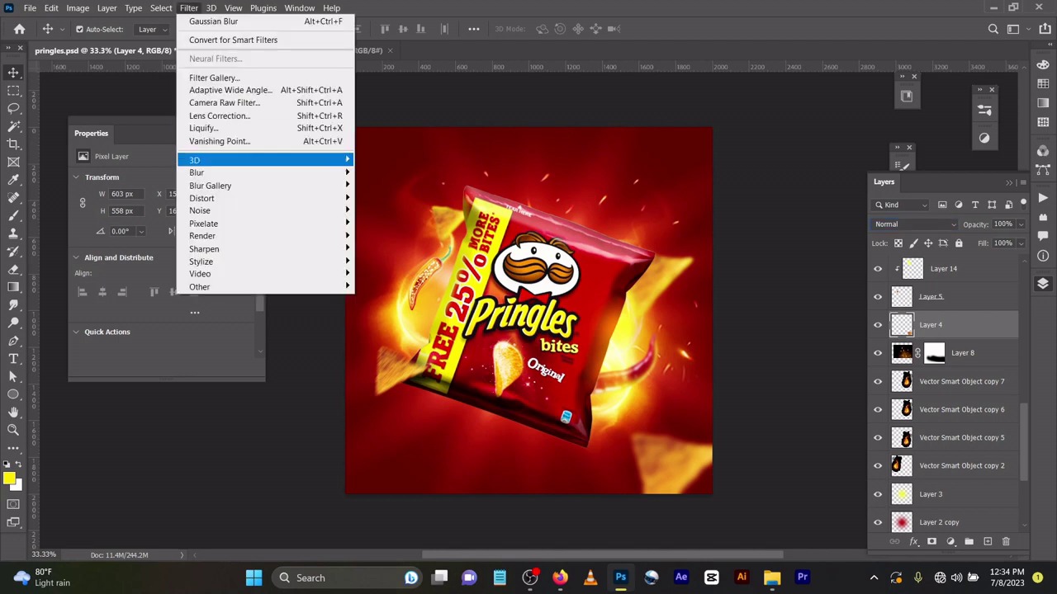
{"action": "mouse_move", "coordinate": [248, 173]}
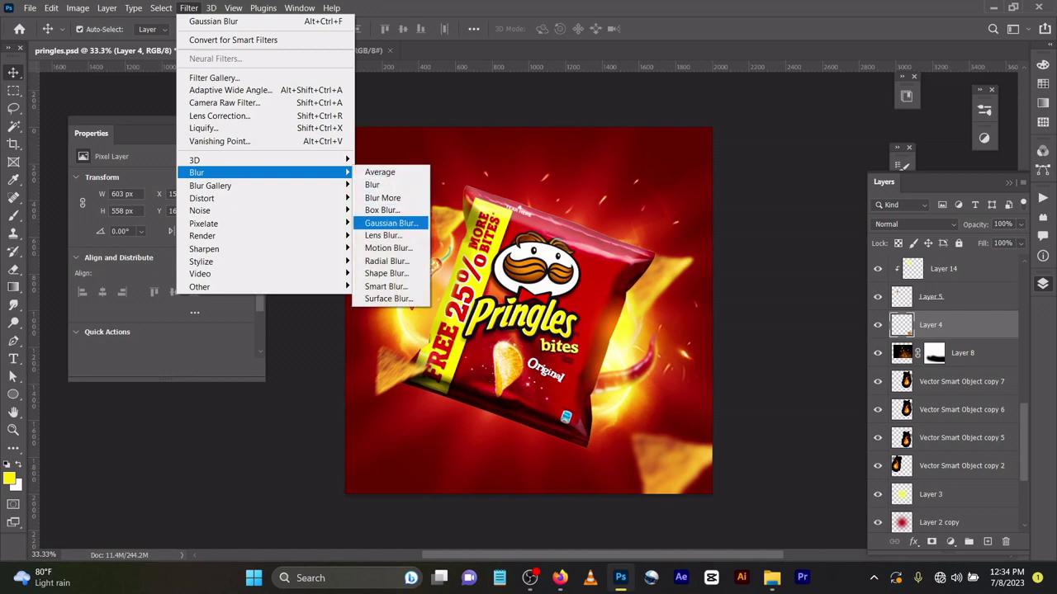
{"action": "left_click", "coordinate": [391, 223]}
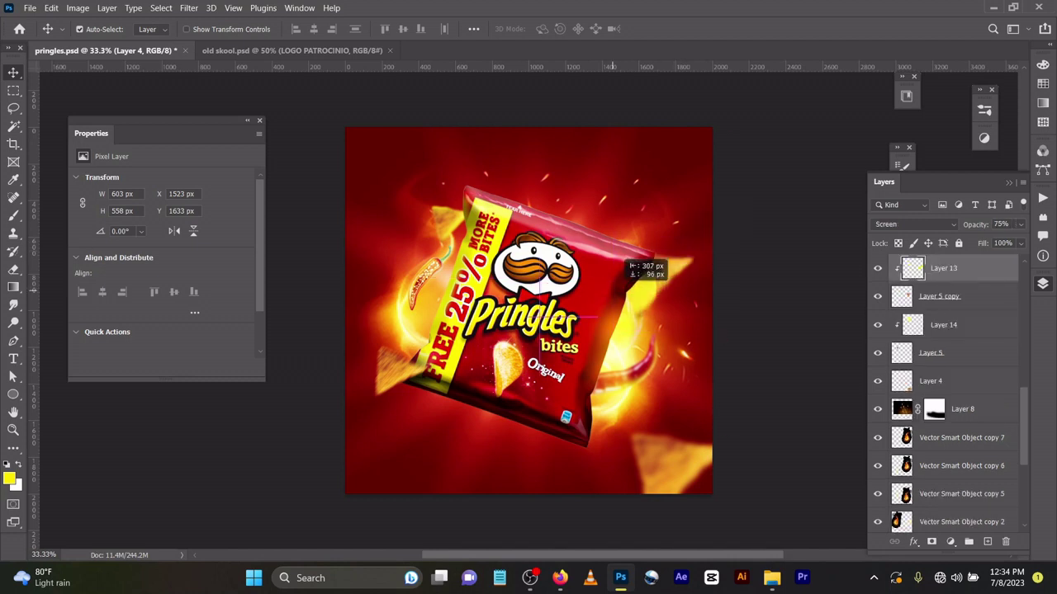
Move the tortilla chip beside the pack's upper-right edge slightly upward.
{"action": "left_click_drag", "start_coordinate": [662, 277], "coordinate": [662, 246]}
{"action": "left_click", "coordinate": [388, 372]}
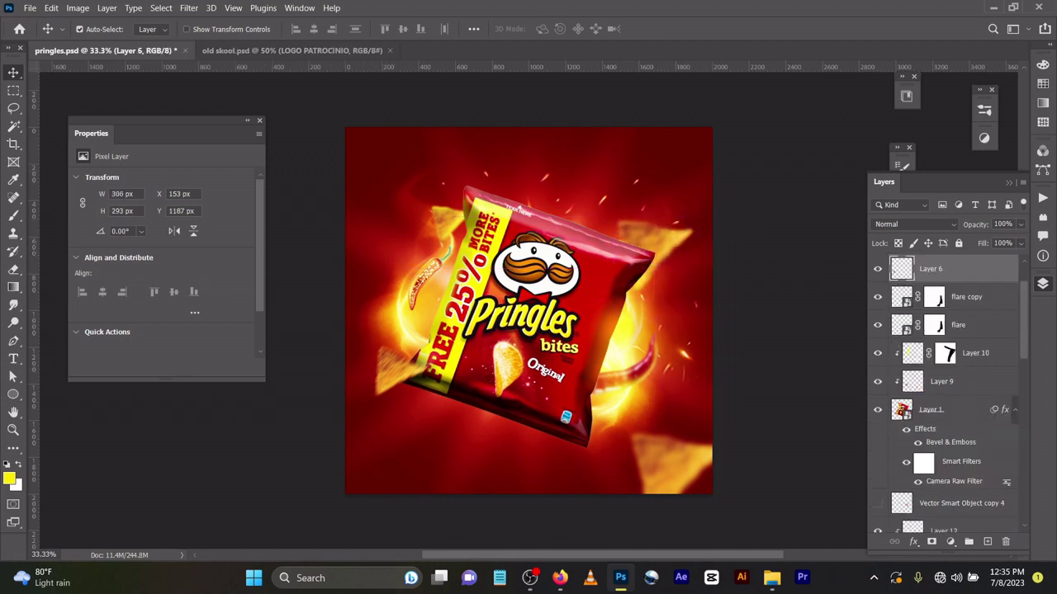
{"action": "left_click", "coordinate": [188, 7]}
{"action": "mouse_move", "coordinate": [215, 171]}
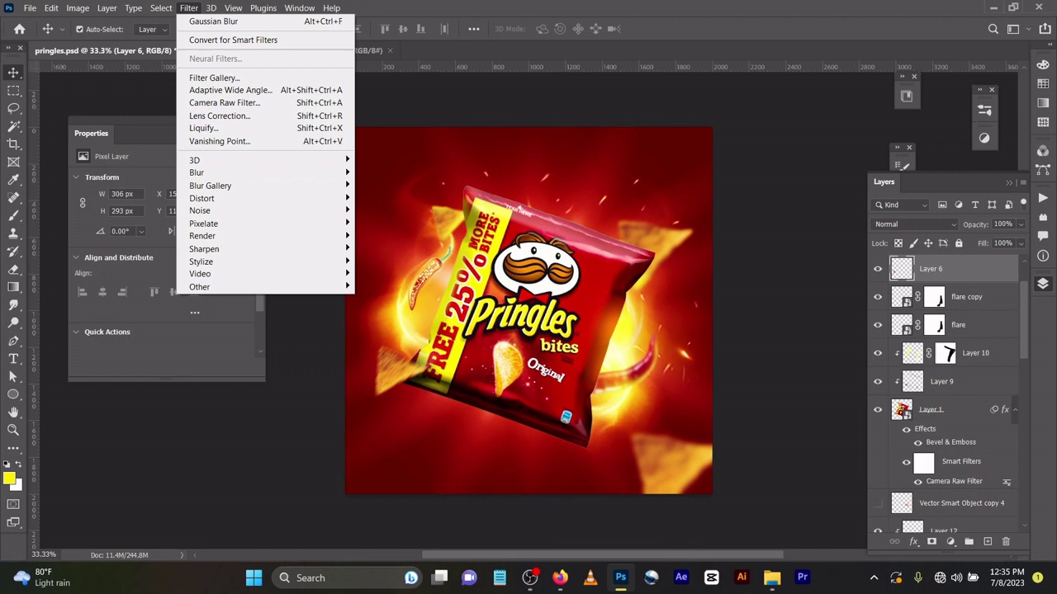
{"action": "key", "text": "Escape"}
{"action": "key", "text": "Escape"}
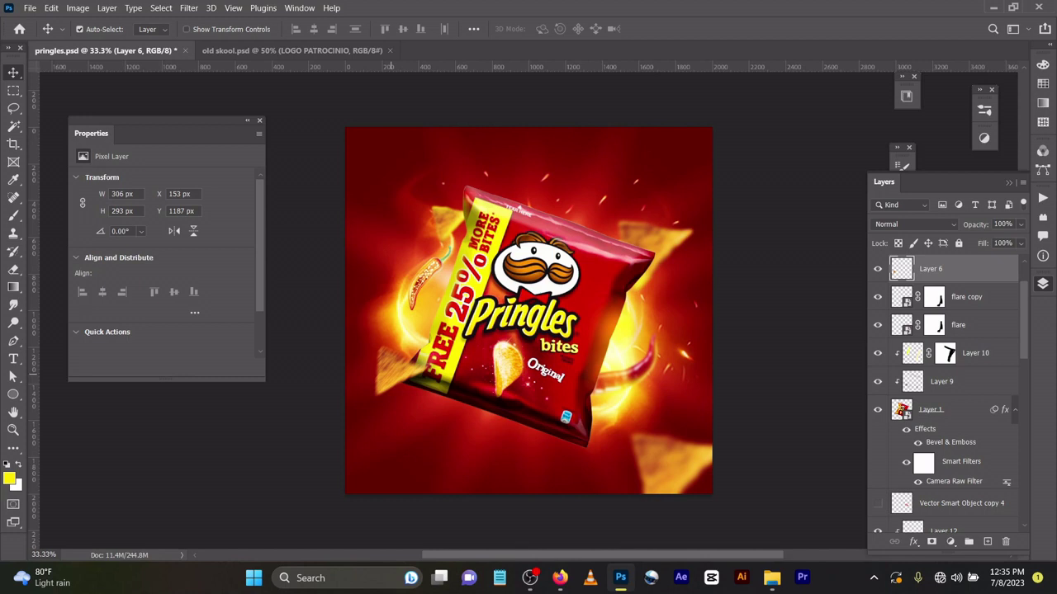
Examine the Camera Raw Filter settings applied to the Pringles pack on Layer 1 and accept them.
{"action": "left_click", "coordinate": [570, 355]}
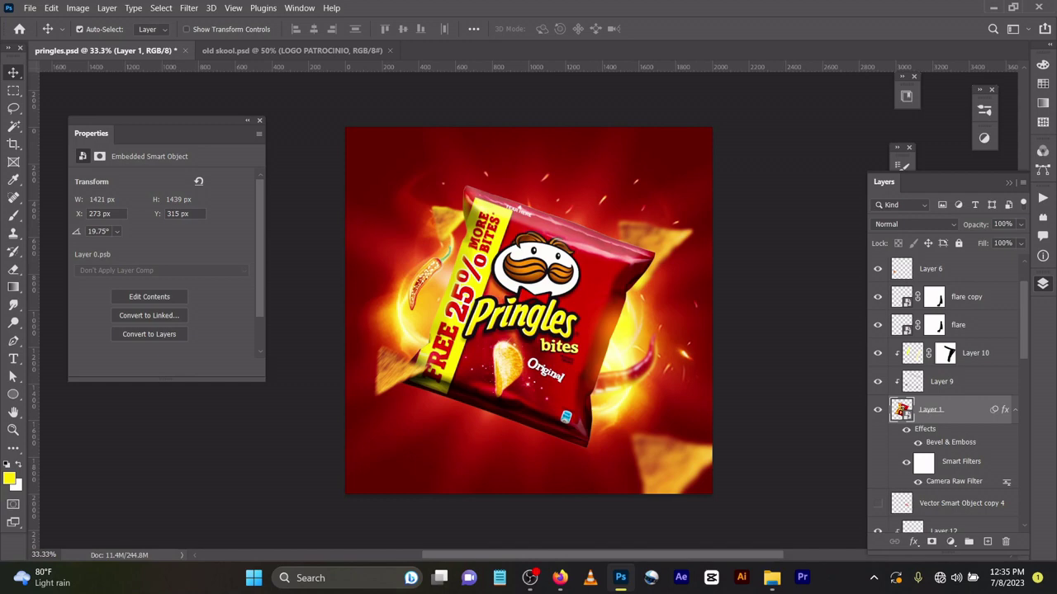
{"action": "double_click", "coordinate": [953, 481]}
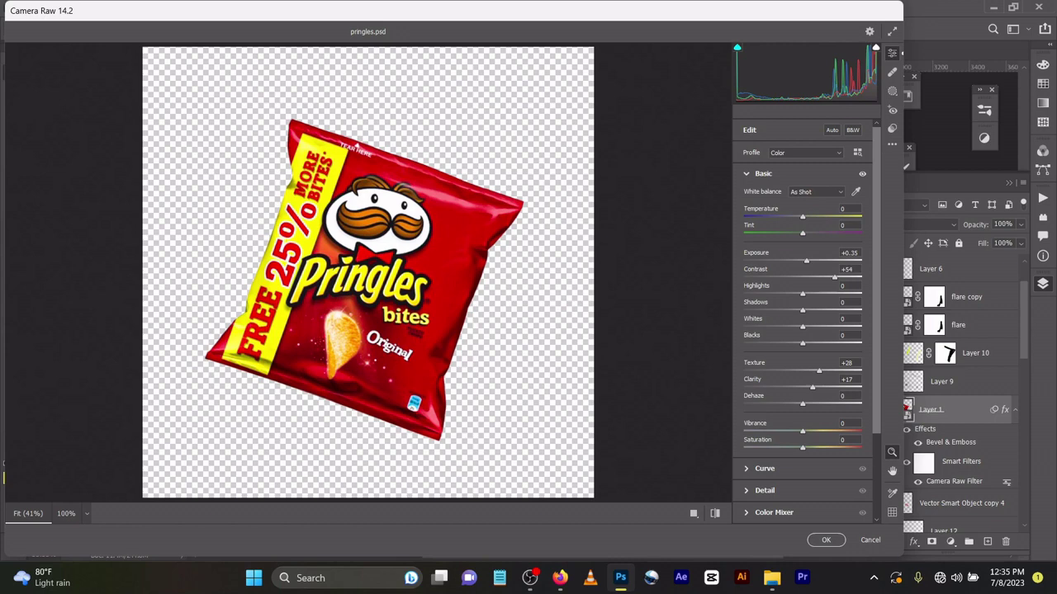
{"action": "left_click", "coordinate": [825, 540]}
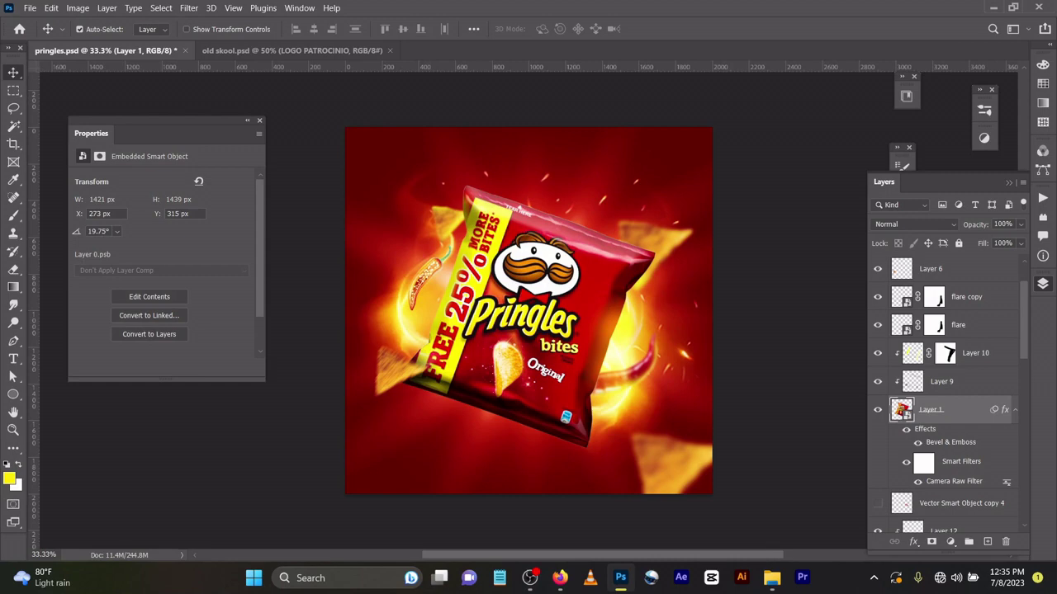
Examine the Bevel & Emboss settings applied to the Pringles pack on Layer 1 and accept them.
{"action": "double_click", "coordinate": [950, 442]}
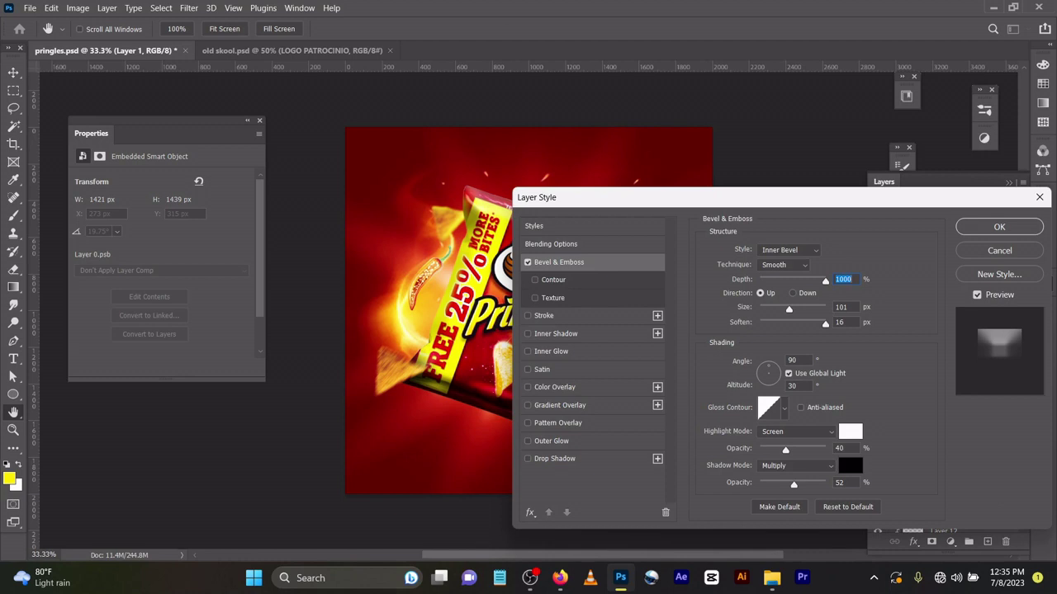
{"action": "key", "text": "Return"}
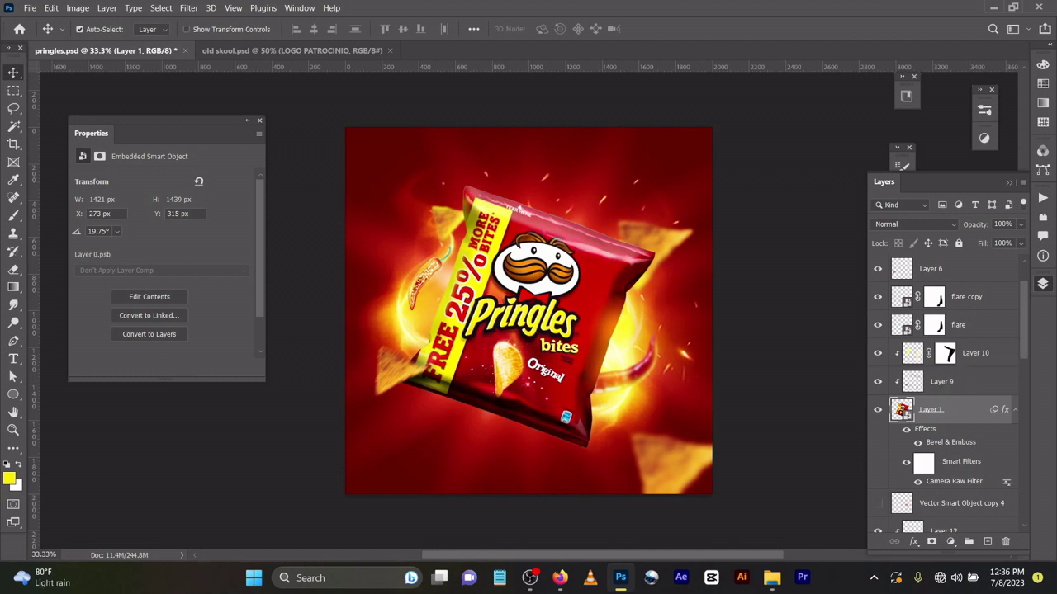
Add a new layer directly above Layer 9 and release it from the pack's clipping mask.
{"action": "left_click", "coordinate": [941, 381]}
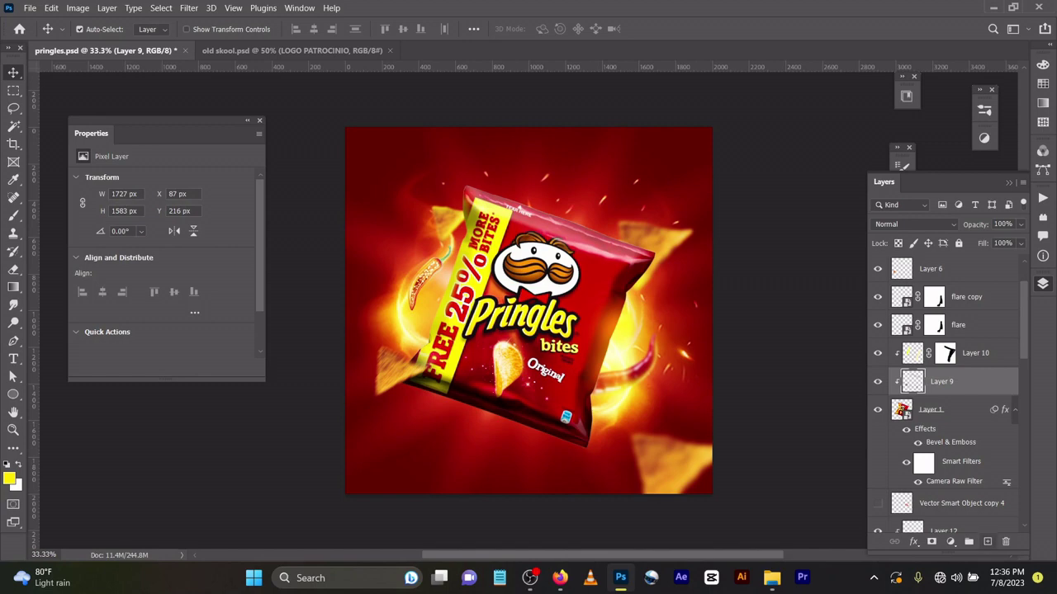
{"action": "left_click", "coordinate": [987, 542]}
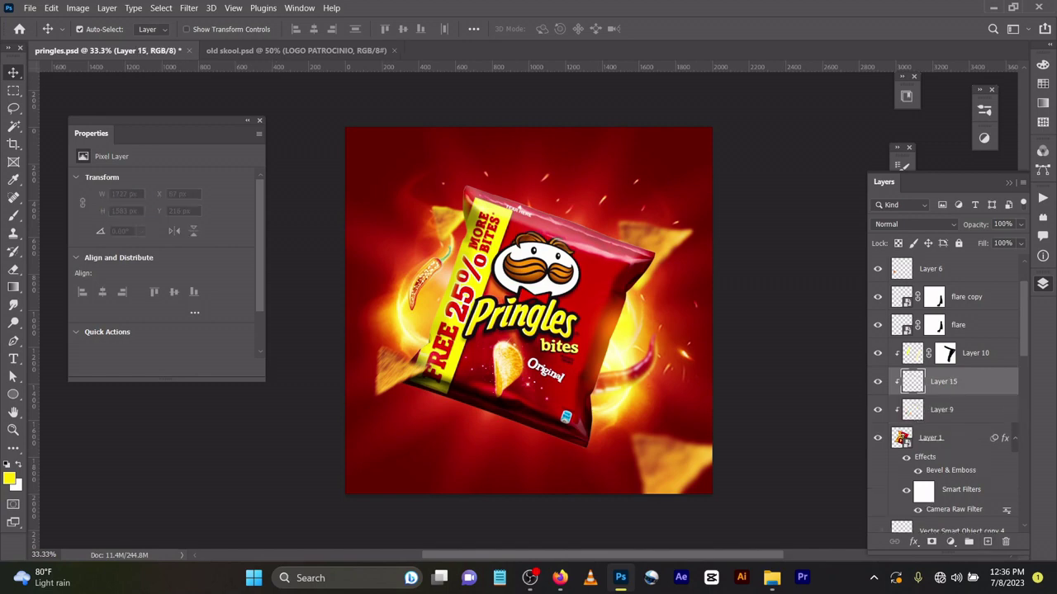
{"action": "right_click", "coordinate": [958, 381]}
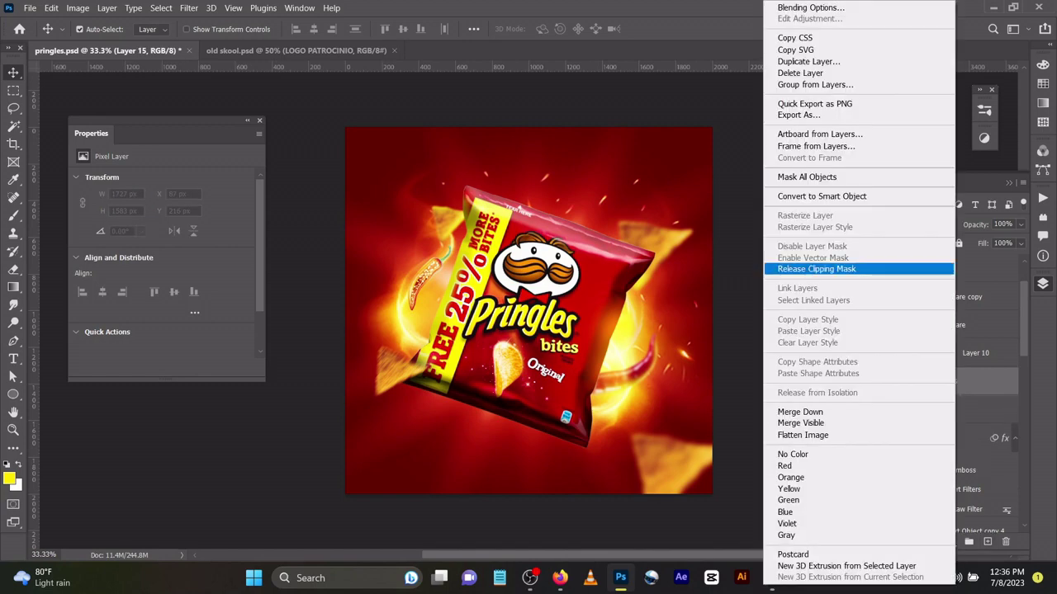
{"action": "left_click", "coordinate": [859, 267]}
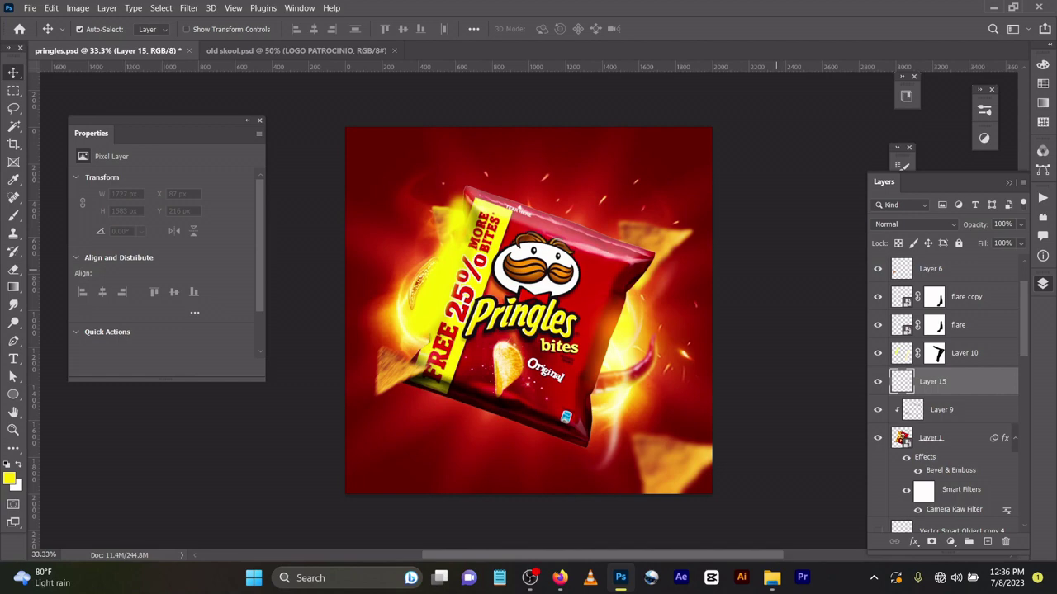
Move Layer 10 below the new Layer 15 and clip it to the Pringles pack again.
{"action": "left_click_drag", "start_coordinate": [965, 354], "coordinate": [964, 393]}
{"action": "right_click", "coordinate": [962, 382]}
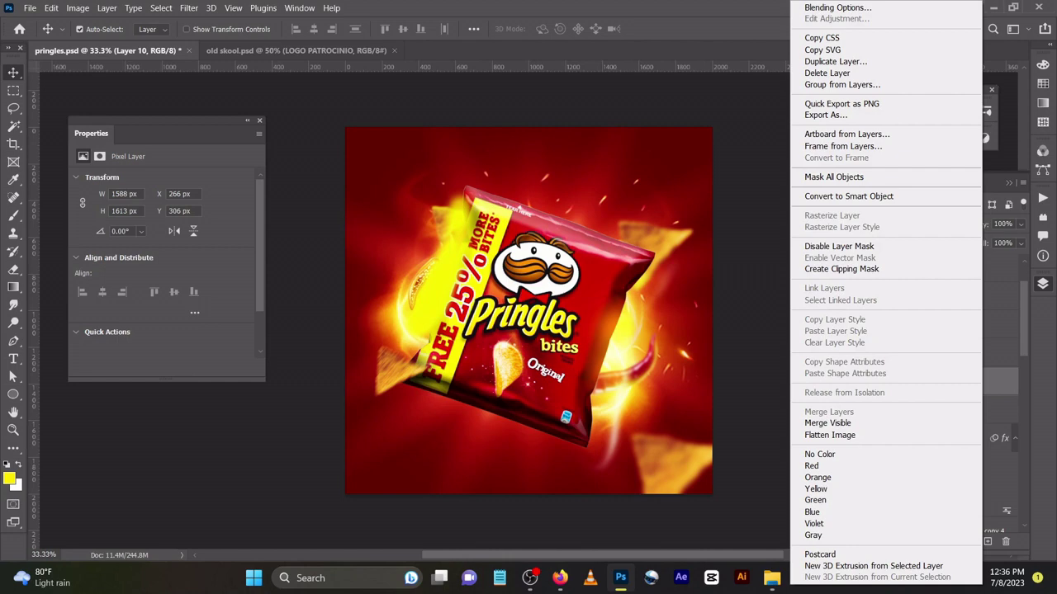
{"action": "left_click", "coordinate": [858, 268]}
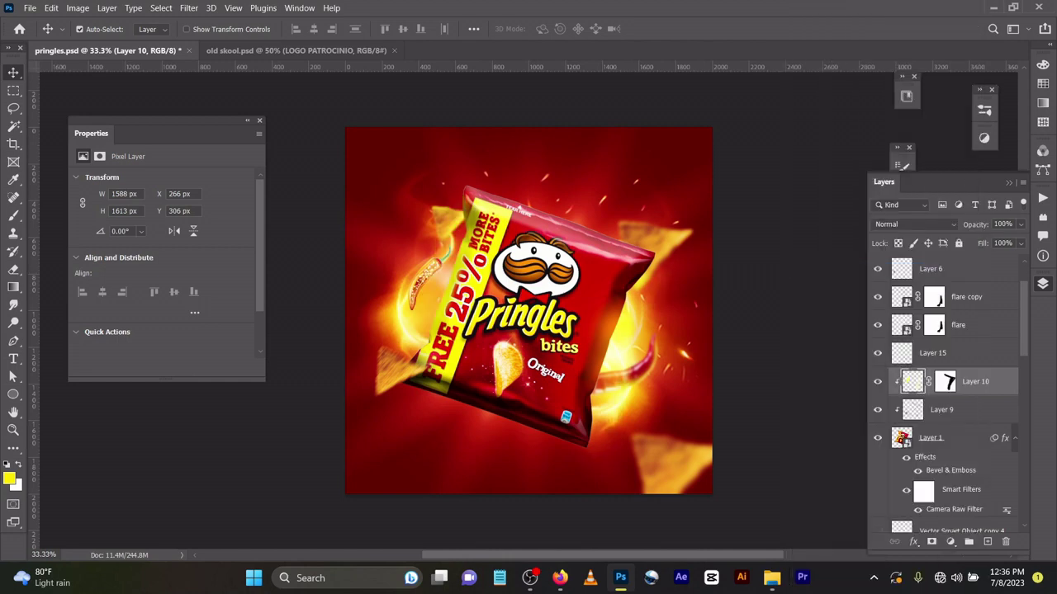
Delete Layer 10 and add a new layer above Layer 9, clipped to the Pringles pack.
{"action": "left_click", "coordinate": [962, 353]}
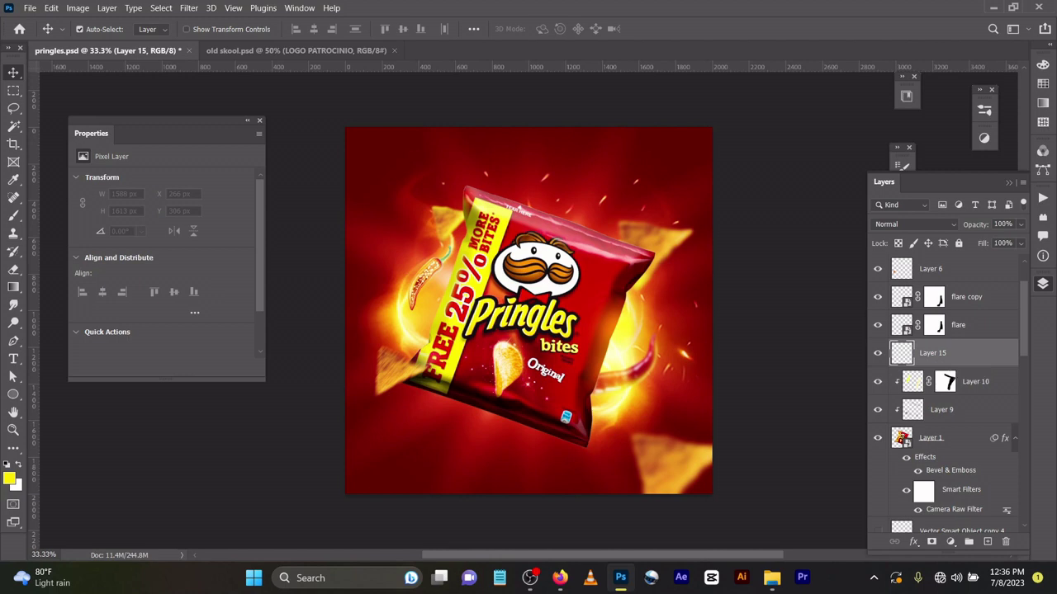
{"action": "left_click", "coordinate": [974, 381]}
{"action": "key", "text": "Delete"}
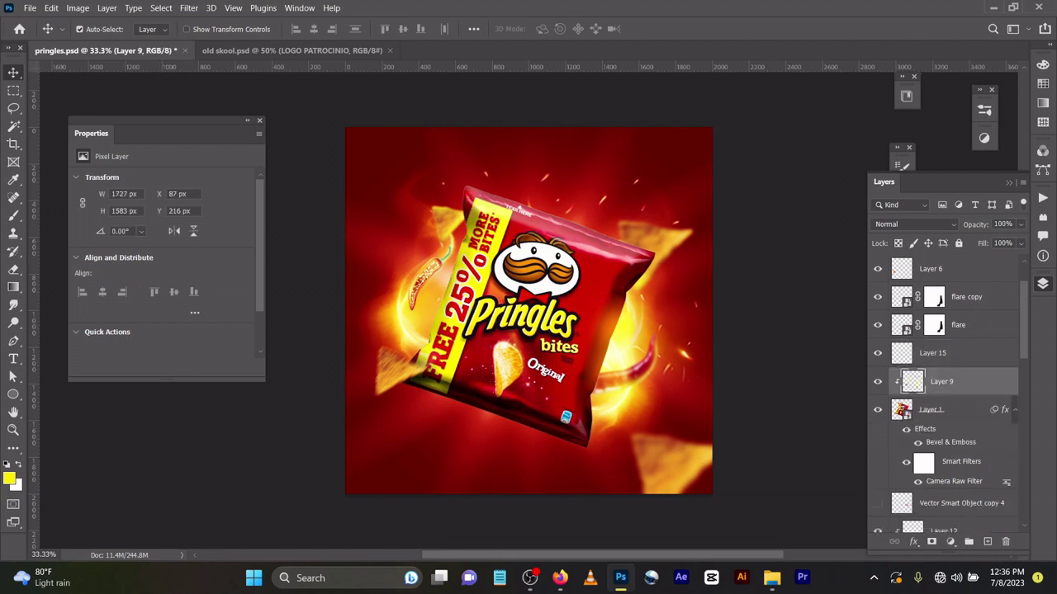
{"action": "left_click", "coordinate": [987, 542]}
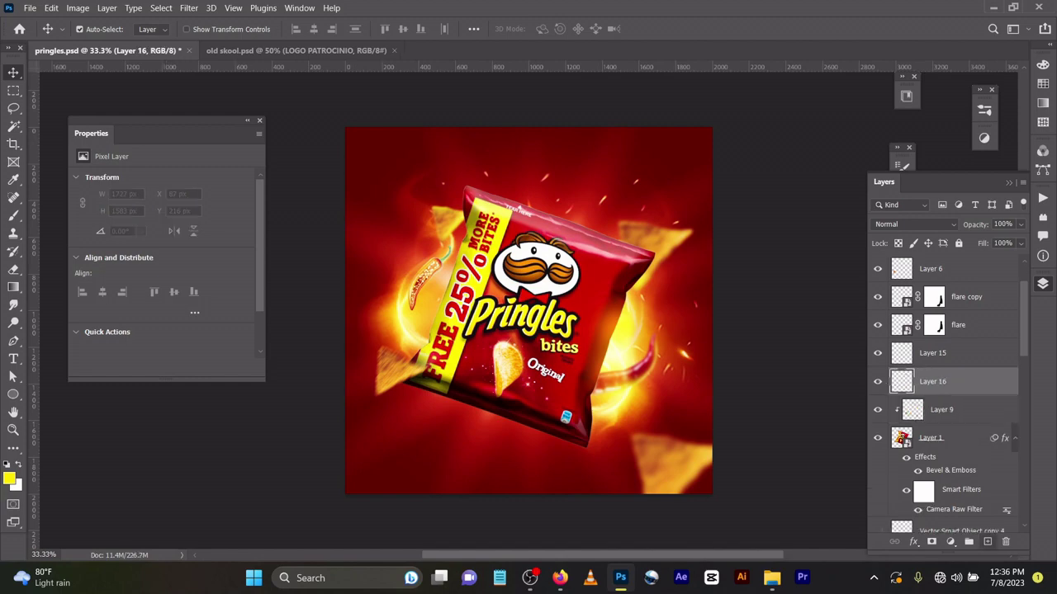
{"action": "right_click", "coordinate": [939, 381]}
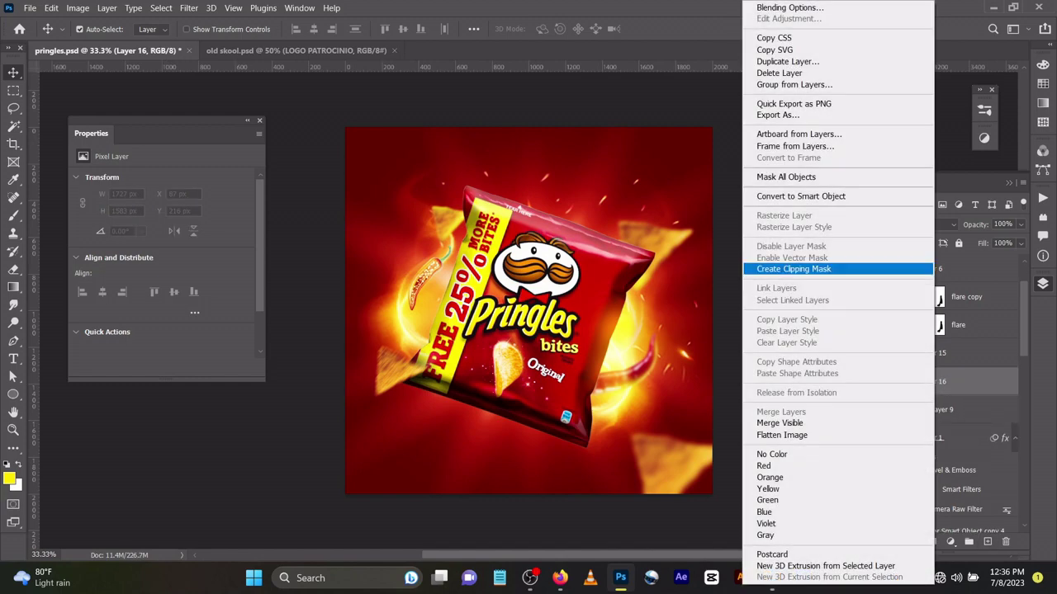
{"action": "left_click", "coordinate": [794, 270]}
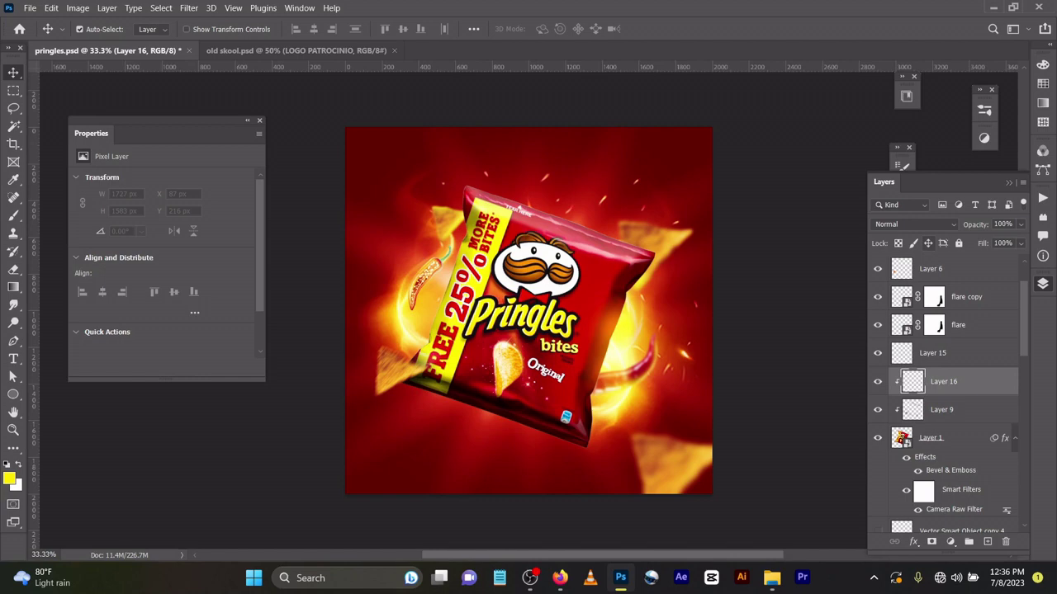
Set the blending mode of the new clipped Layer 16 to Screen.
{"action": "left_click", "coordinate": [914, 223]}
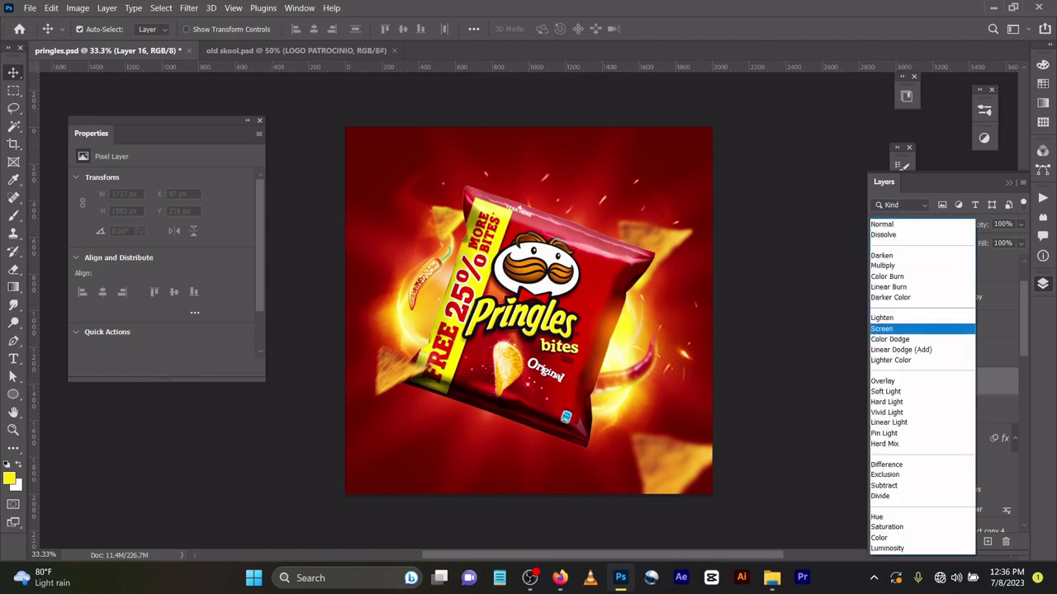
{"action": "key", "text": "Return"}
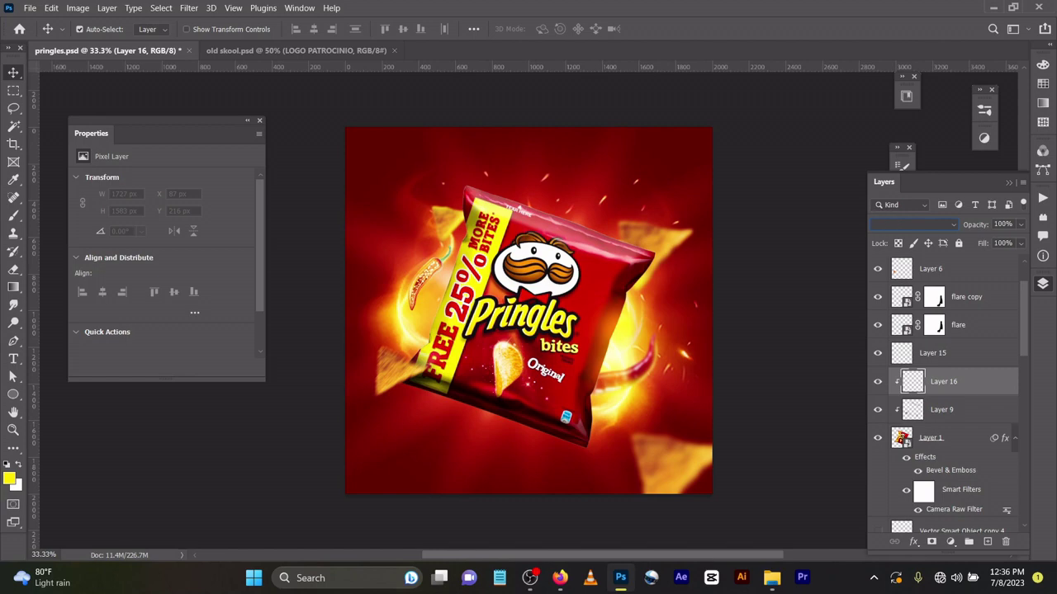
{"action": "left_click", "coordinate": [841, 274]}
{"action": "left_click", "coordinate": [942, 381]}
Paint soft yellow light at the pack's upper-right corner with a 600 px brush, undoing the extra stroke along the top edge.
{"action": "key", "text": "b"}
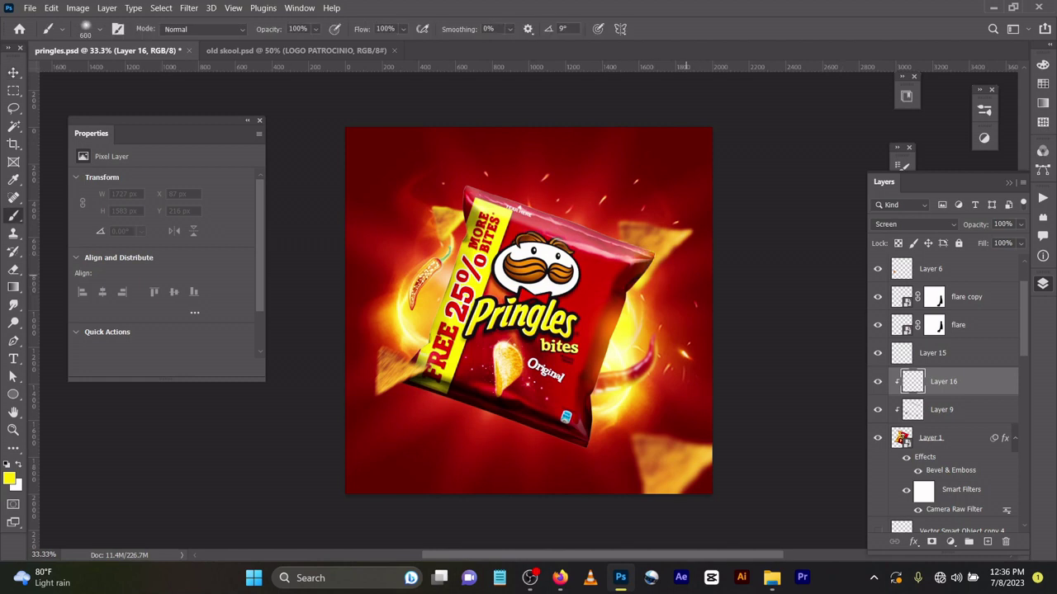
{"action": "left_click", "coordinate": [685, 275]}
{"action": "left_click_drag", "start_coordinate": [635, 229], "coordinate": [538, 177]}
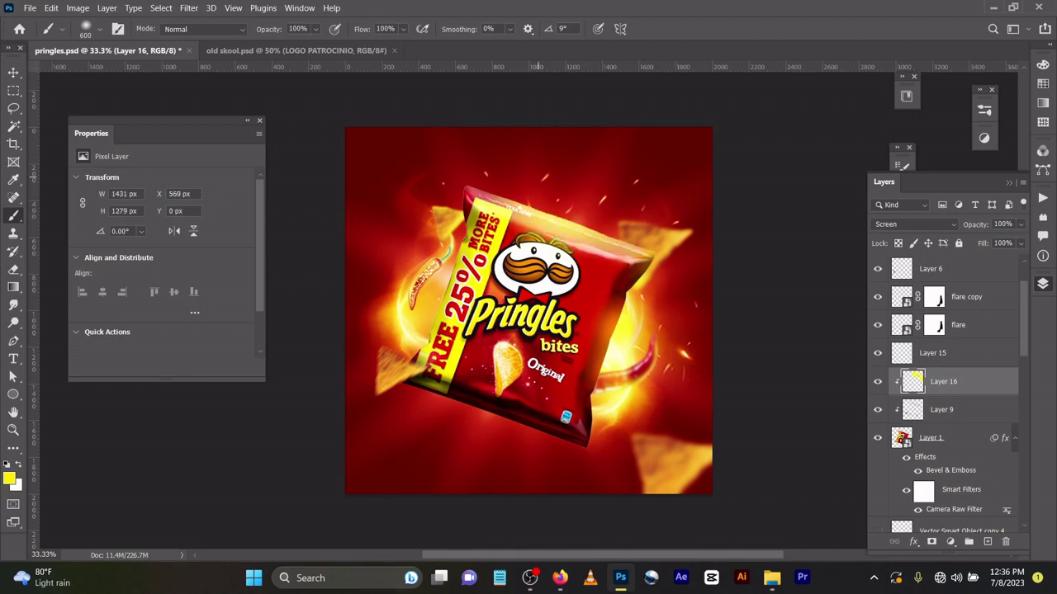
{"action": "key", "text": "ctrl+z"}
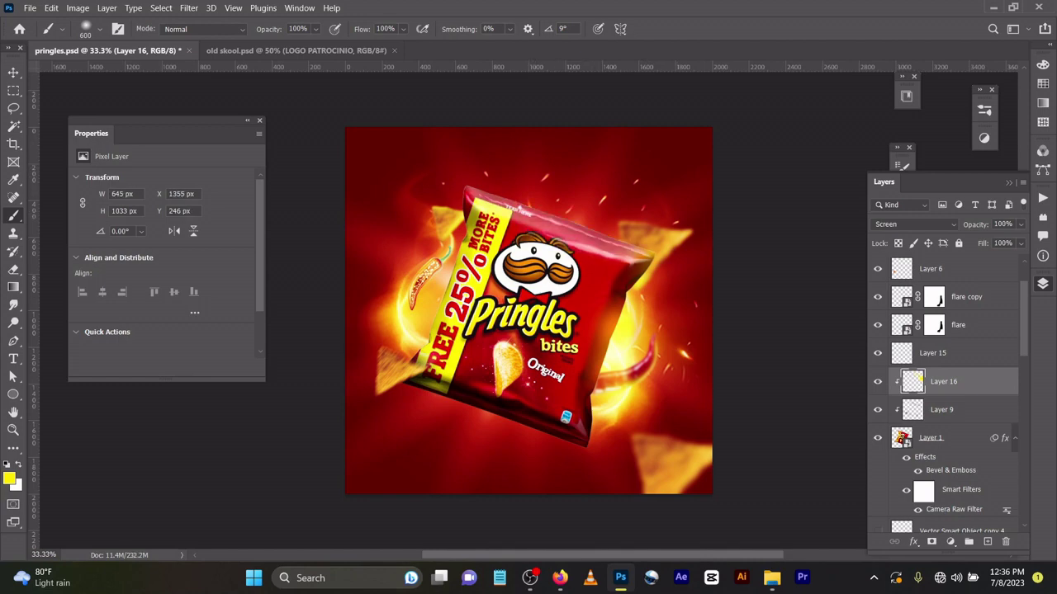
Paint a subtler yellow highlight along the pack's top edge with a 250 px brush at 54% opacity.
{"action": "key", "text": "5"}
{"action": "key", "text": "9"}
{"action": "key", "text": "5"}
{"action": "key", "text": "4"}
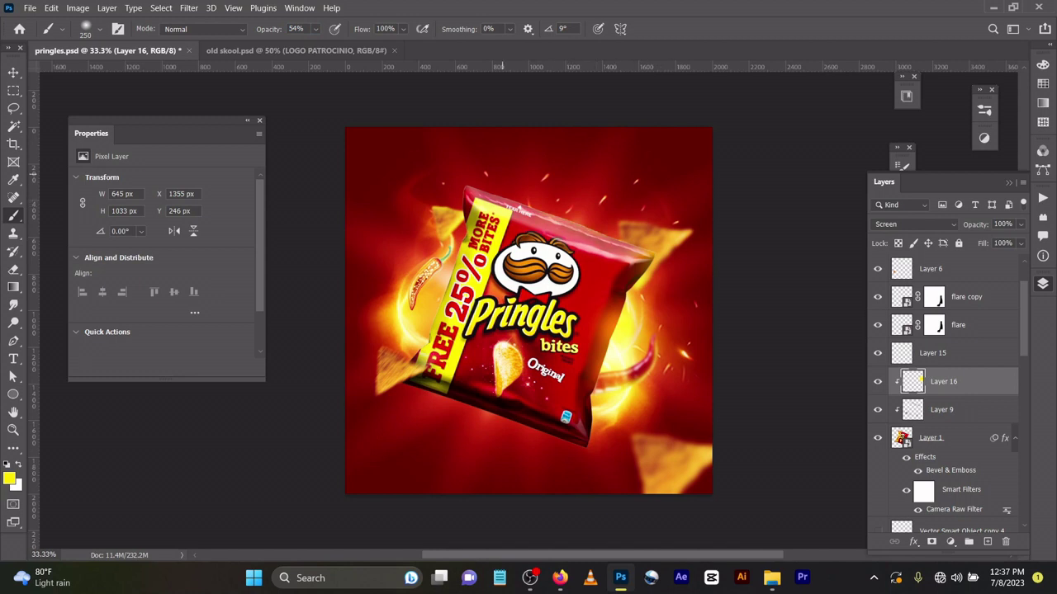
{"action": "left_click", "coordinate": [466, 165]}
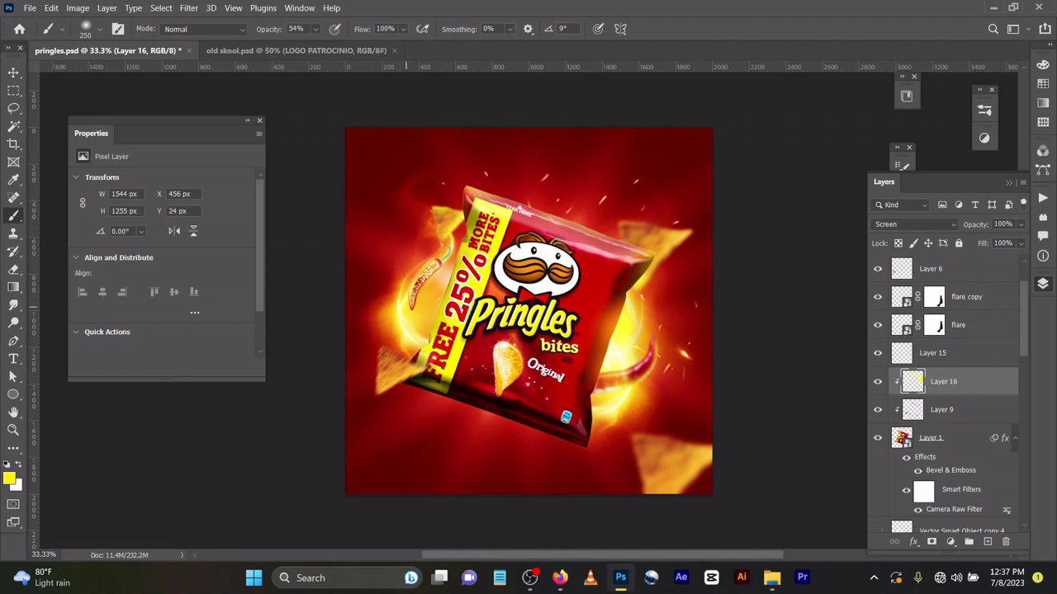
Try painting yellow light down the pack's left edge to its lower corner on Layer 16, and undo it.
{"action": "mouse_move", "coordinate": [405, 307]}
{"action": "left_mouse_down"}
{"action": "mouse_move", "coordinate": [397, 365]}
{"action": "mouse_move", "coordinate": [477, 408]}
{"action": "left_mouse_up"}
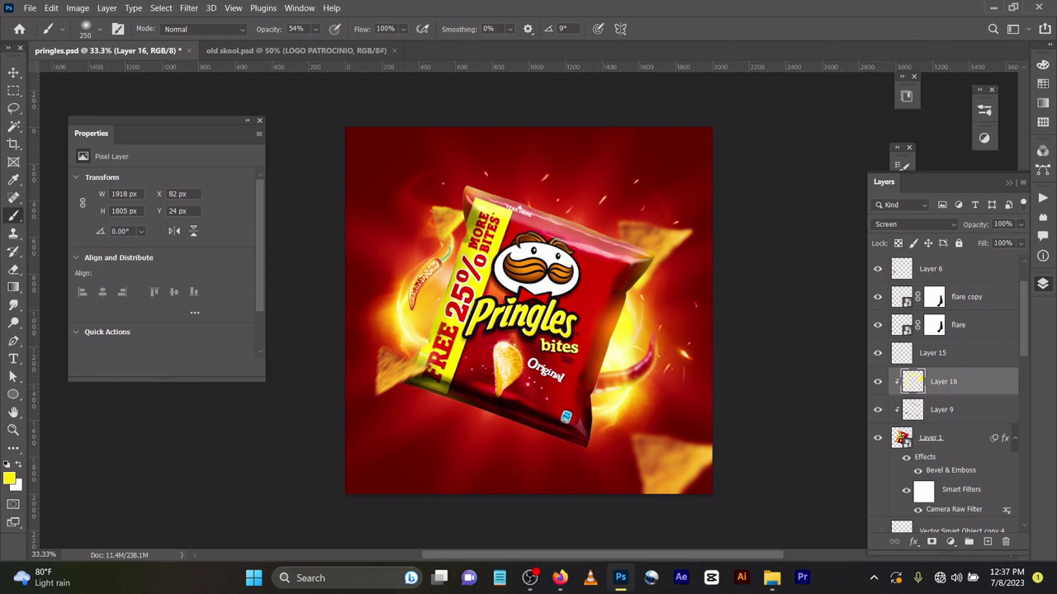
{"action": "key", "text": "ctrl+z"}
{"action": "key", "text": "ctrl+z"}
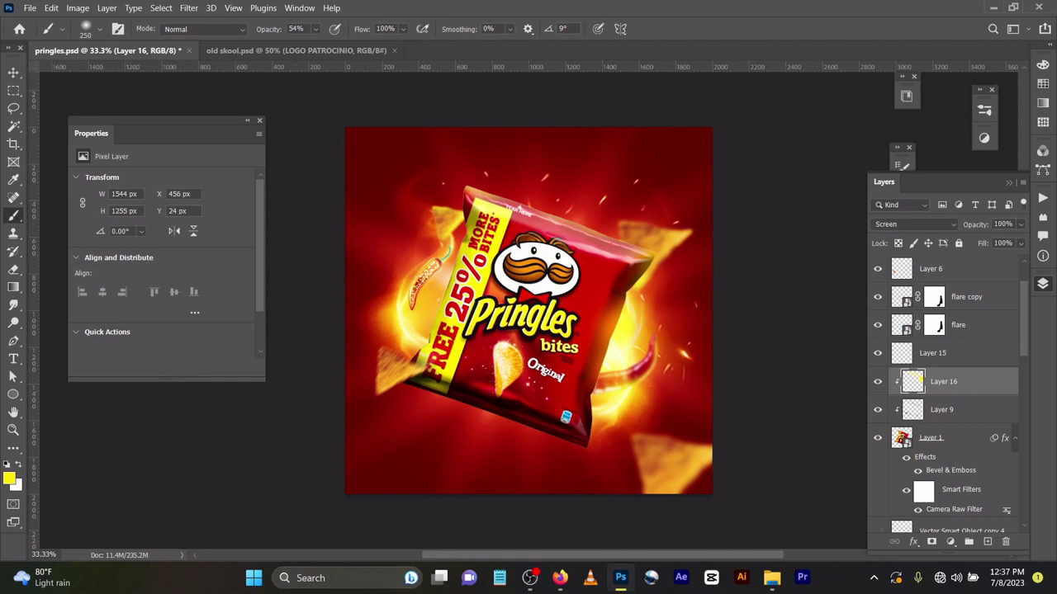
Move Layer 9 to X 156 px, Y 279 px, and the chili beside the pack's upper-left edge to X 372 px, Y 652 px.
{"action": "key", "text": "v"}
{"action": "left_click_drag", "start_coordinate": [475, 355], "coordinate": [487, 375]}
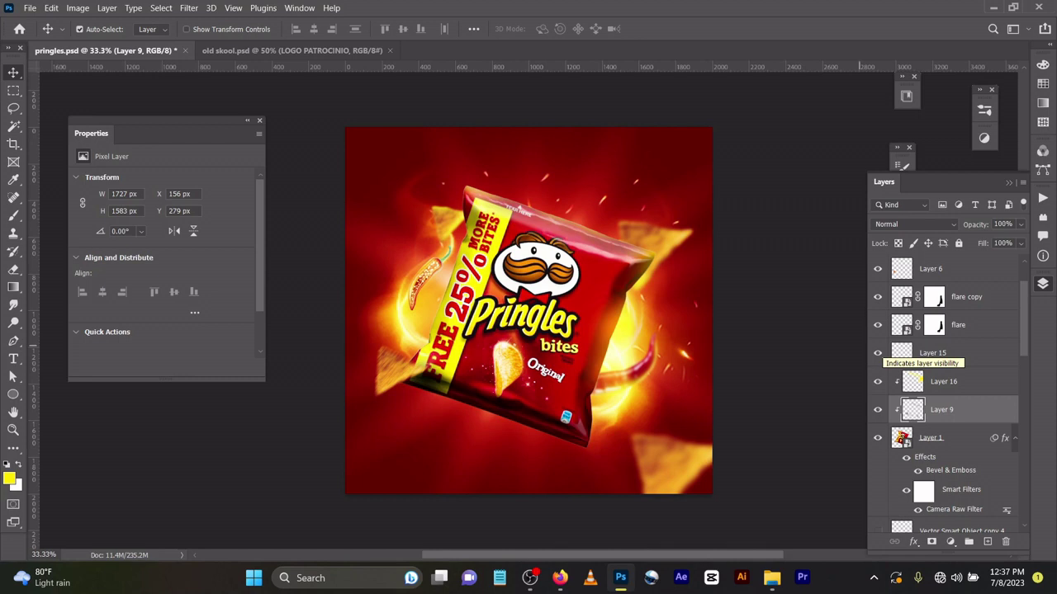
{"action": "left_click_drag", "start_coordinate": [426, 273], "coordinate": [452, 242]}
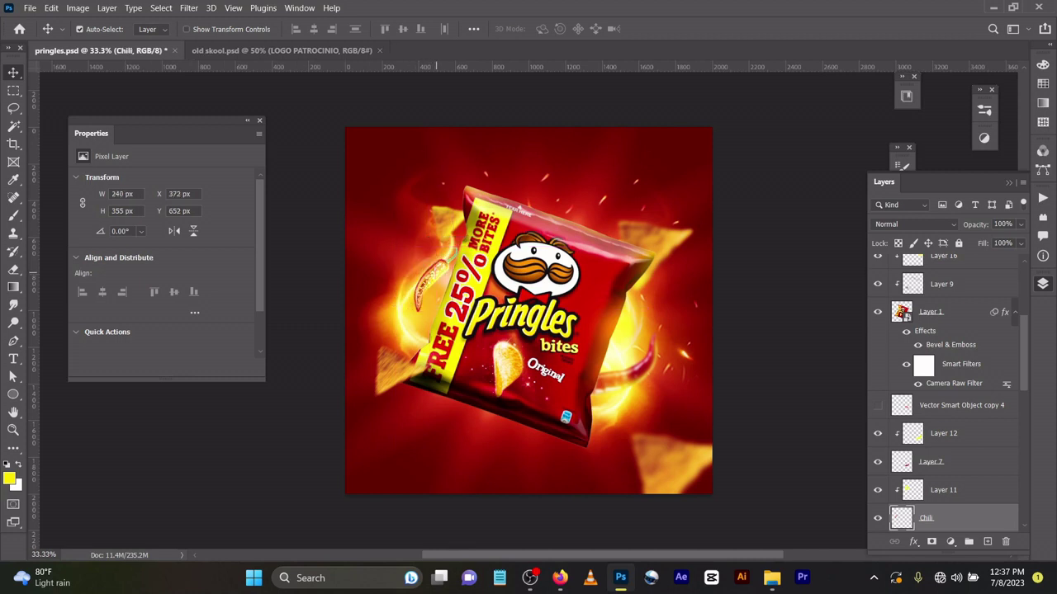